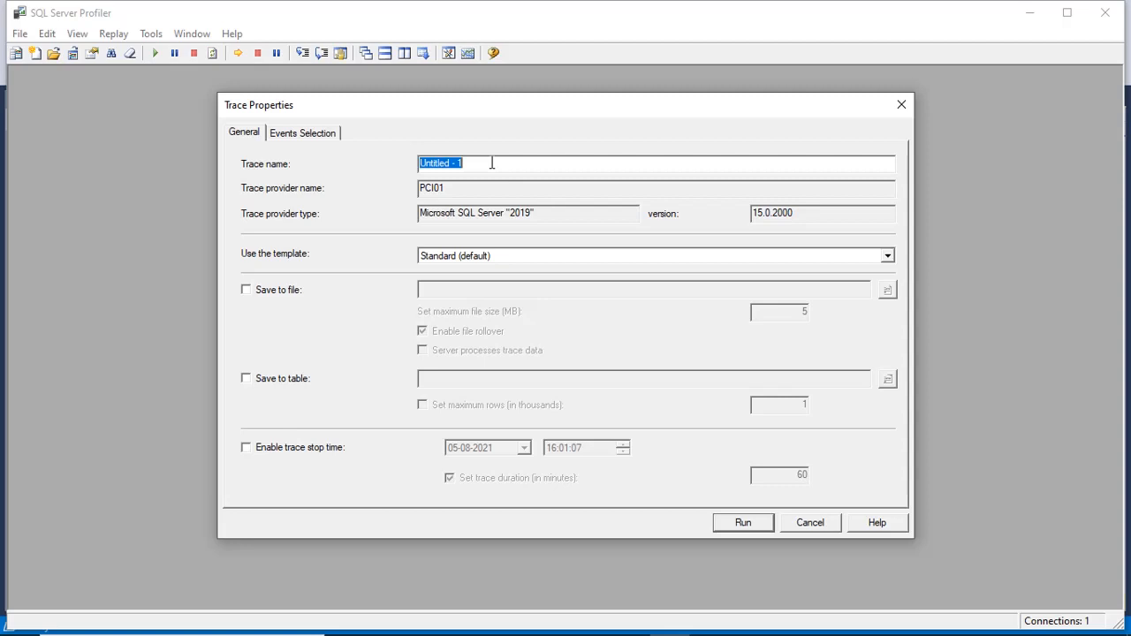
- Name the trace MyTrac2 and keep the Standard (default) template
type("MyTrac2")
left_click(479, 259)
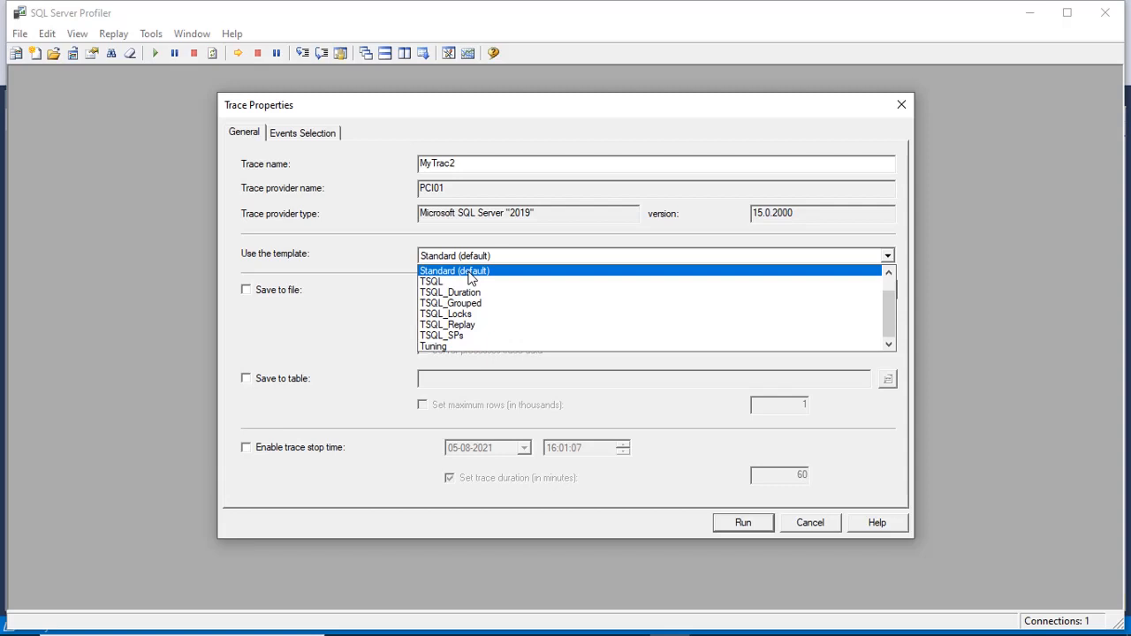
left_click(347, 309)
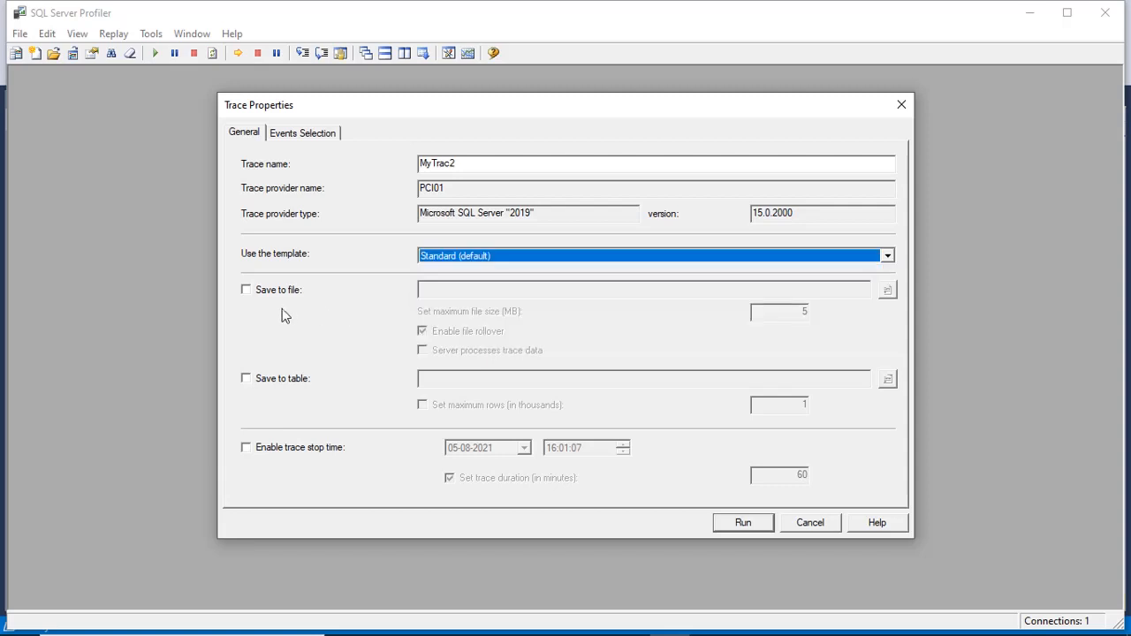
- Enable saving the trace to a file and store it as MyTrac2.trc in the Documents folder
left_click(248, 291)
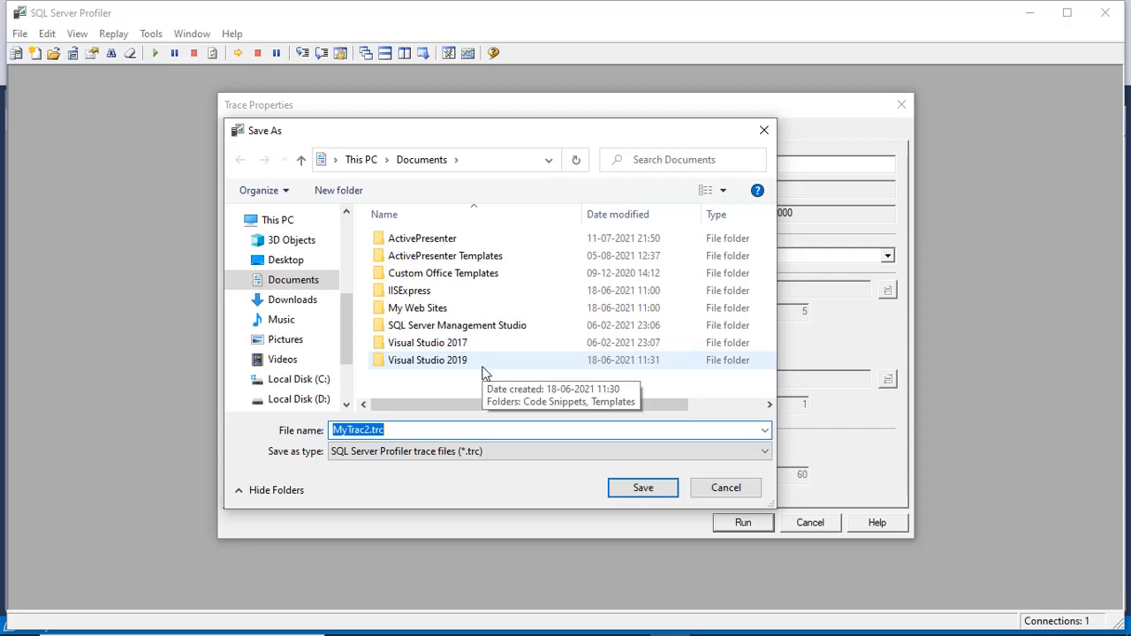
left_click(404, 433)
left_click(644, 489)
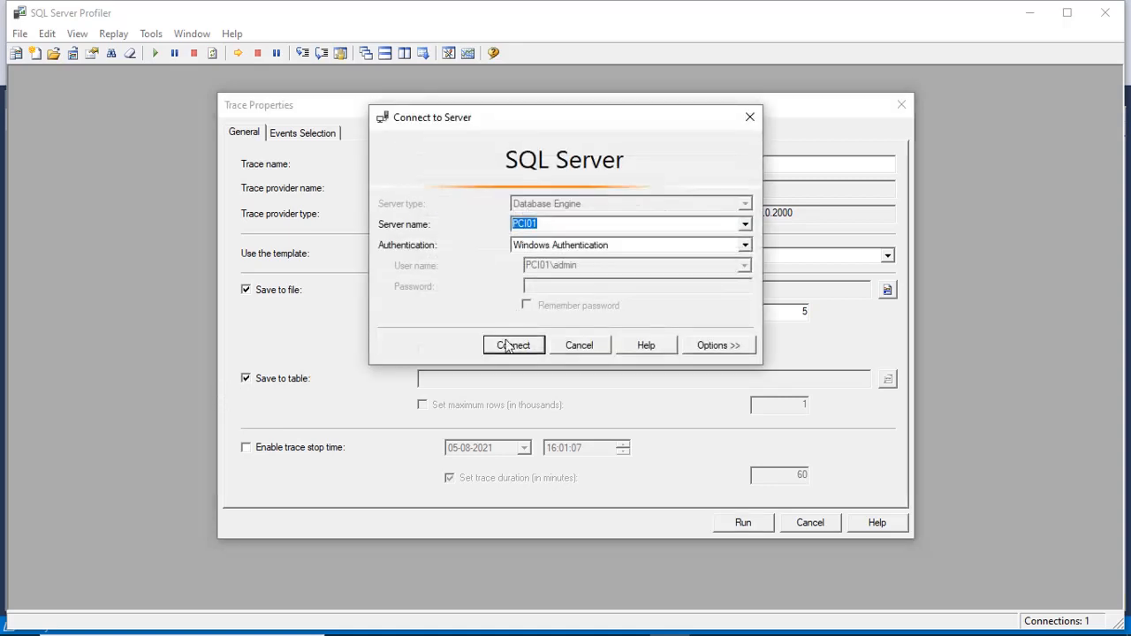
- Connect to PCI01 and set the trace's destination table to MyTrac2 in MyDatabase under the dbo schema
left_click(513, 346)
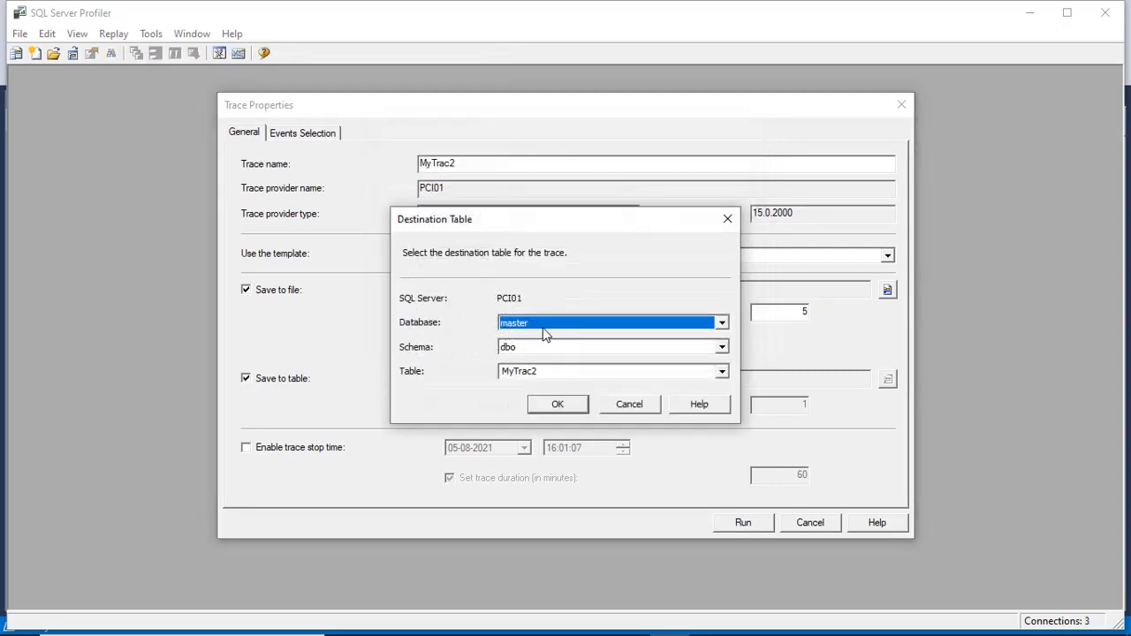
left_click(543, 332)
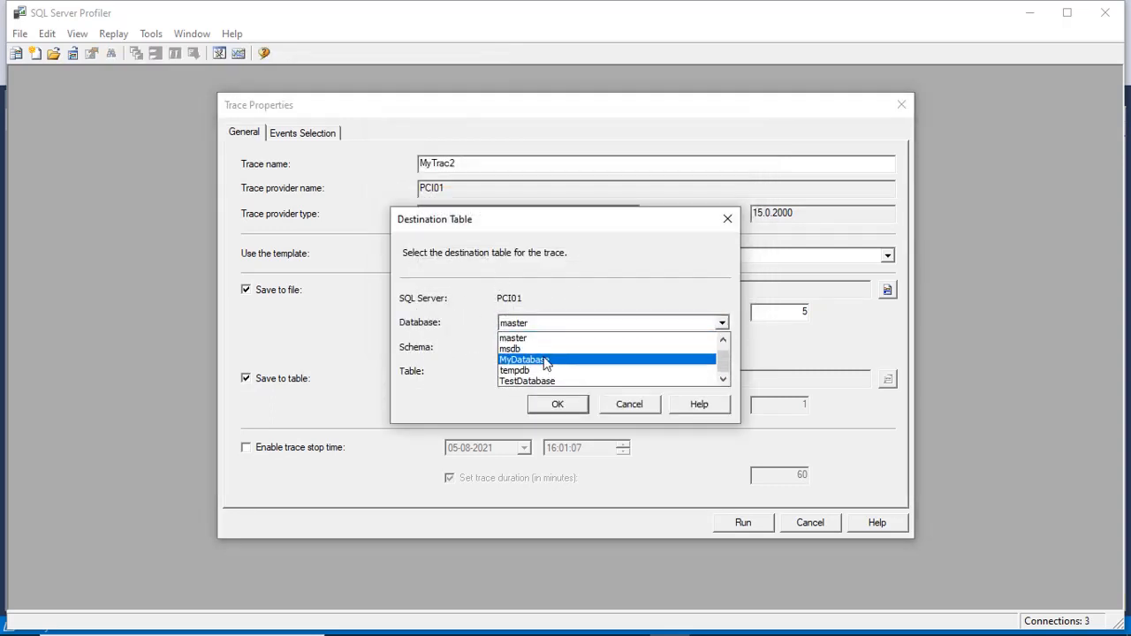
left_click(545, 360)
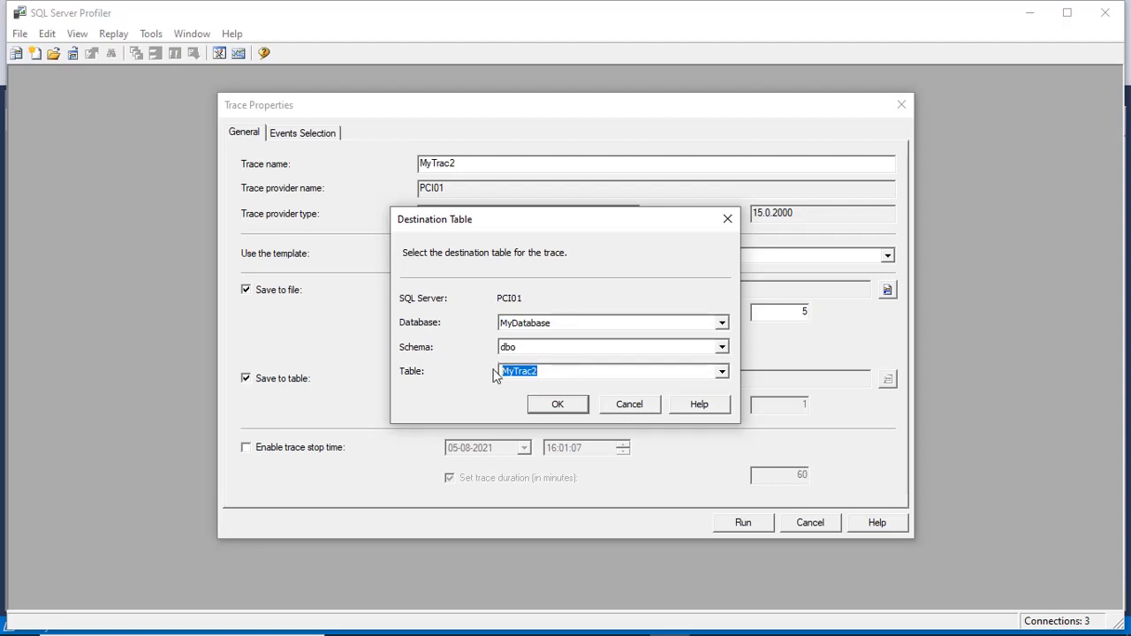
left_click(549, 371)
left_click(574, 407)
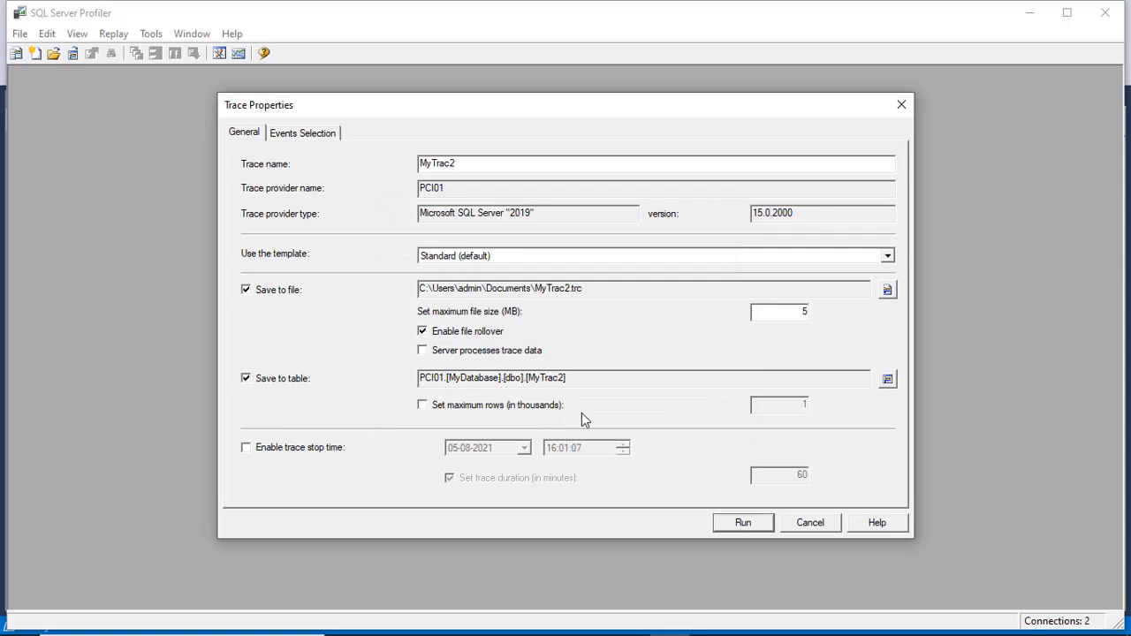
- Enable the trace stop time with a duration of 60 minutes, leave maximum rows unlimited, and run the trace
left_click(422, 406)
left_click(422, 405)
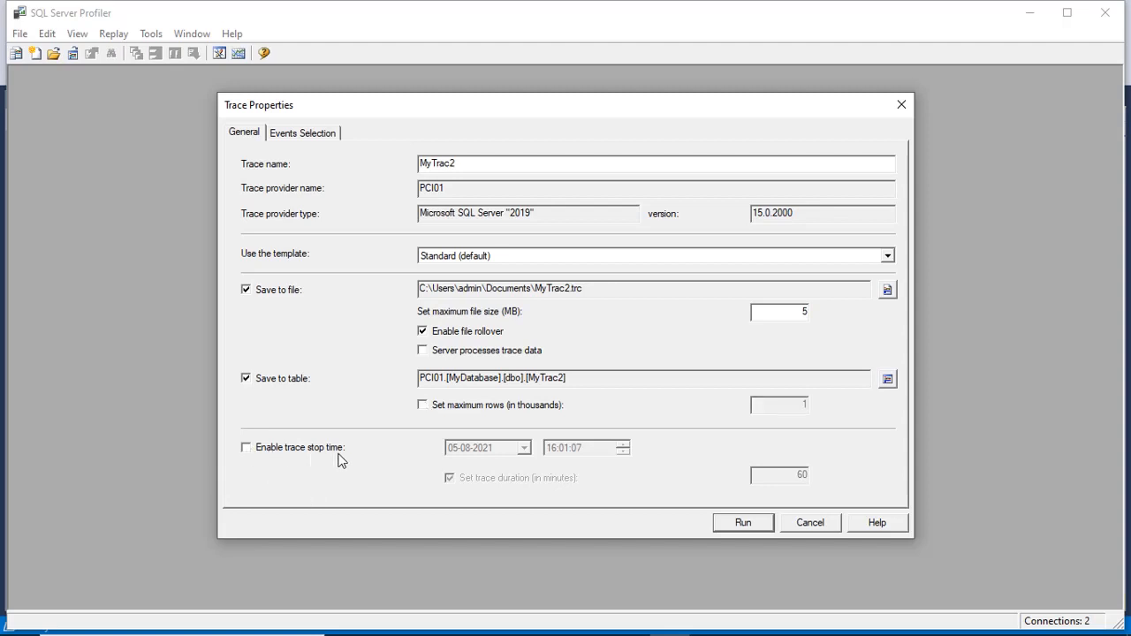
left_click(246, 448)
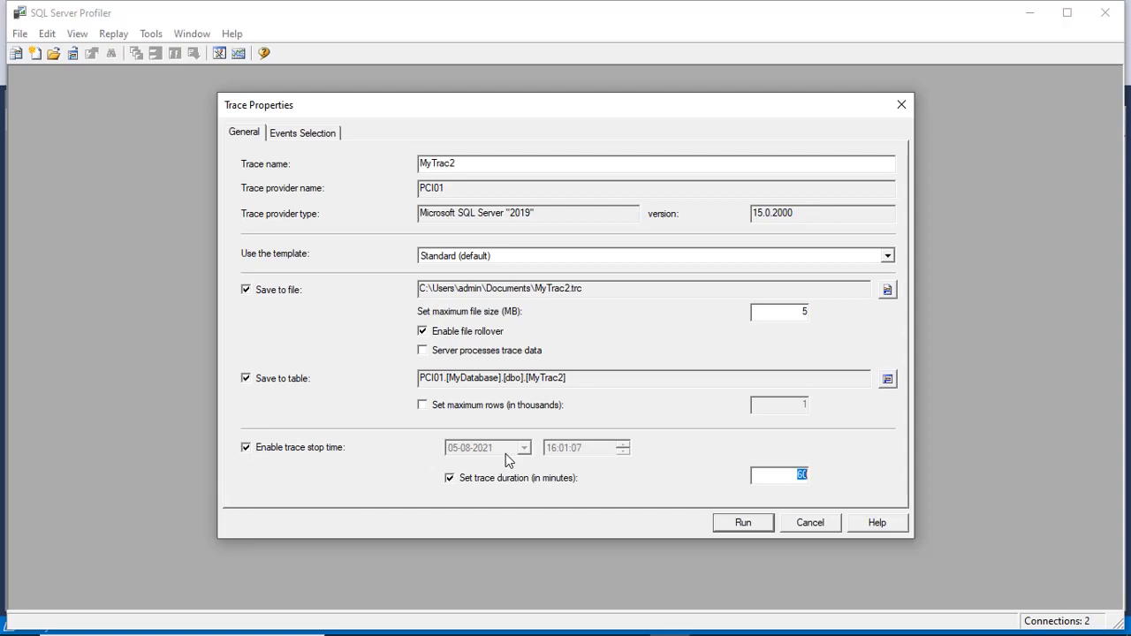
left_click(796, 478)
left_click(743, 524)
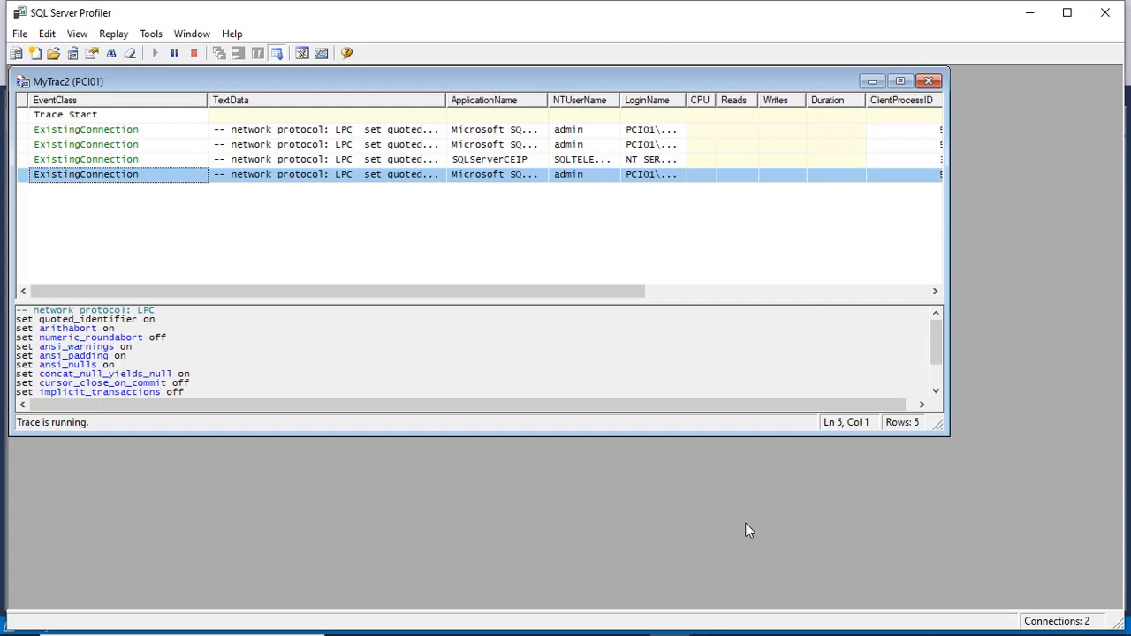
- Execute the existing employee query in SQL Server Management Studio and return to SQL Server Profiler to check the trace
mouse_move(528, 618)
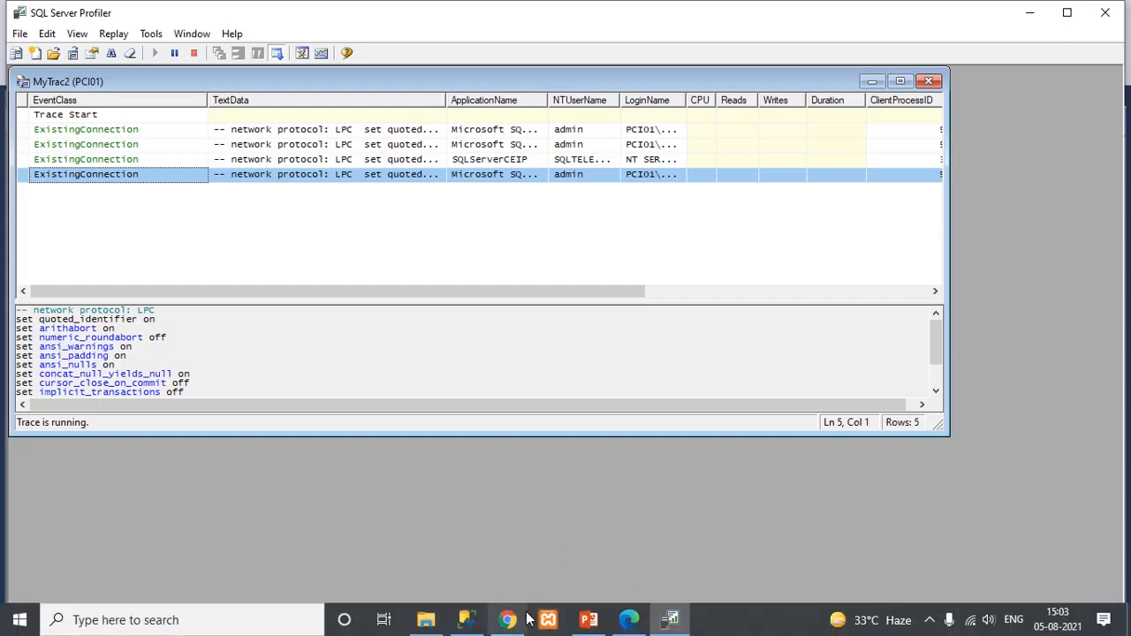
left_click(465, 619)
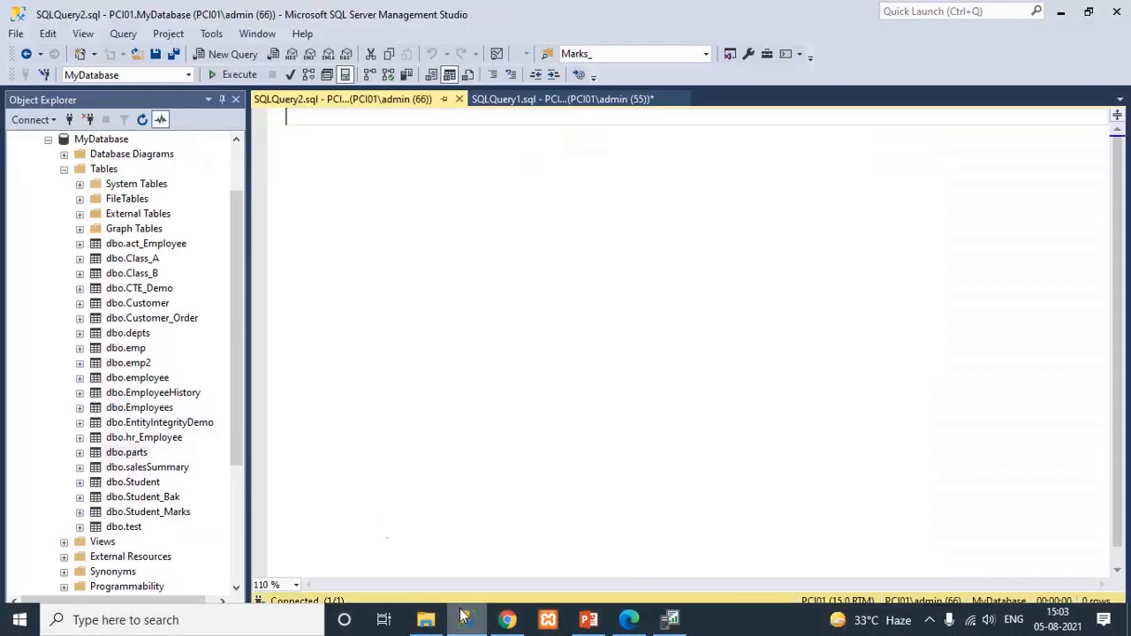
left_click(541, 100)
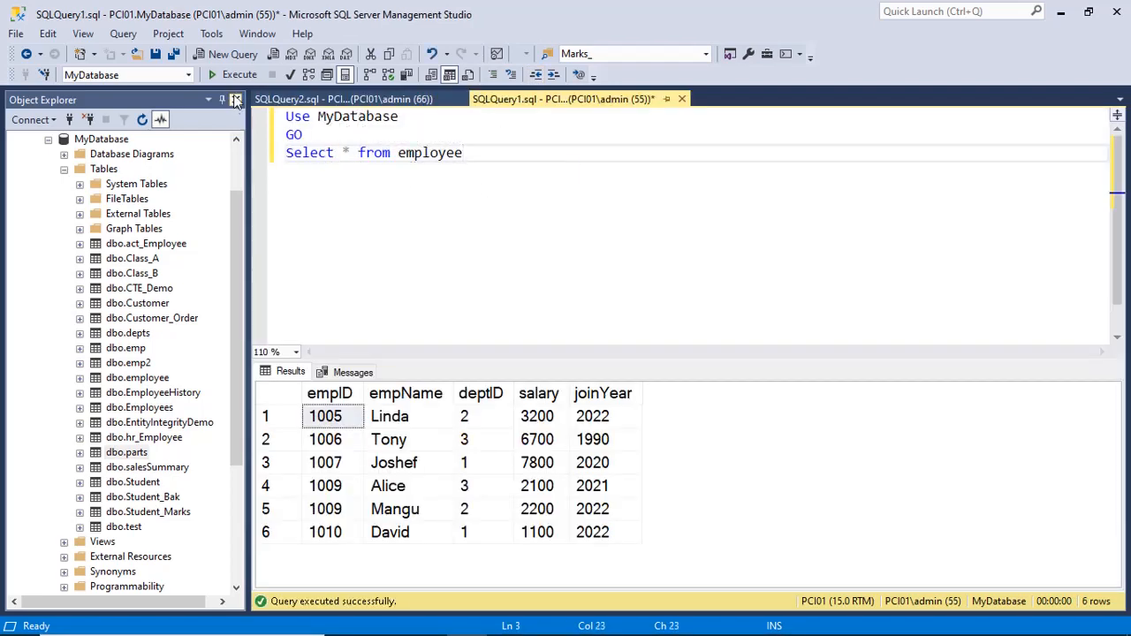
left_click(234, 74)
left_click(669, 621)
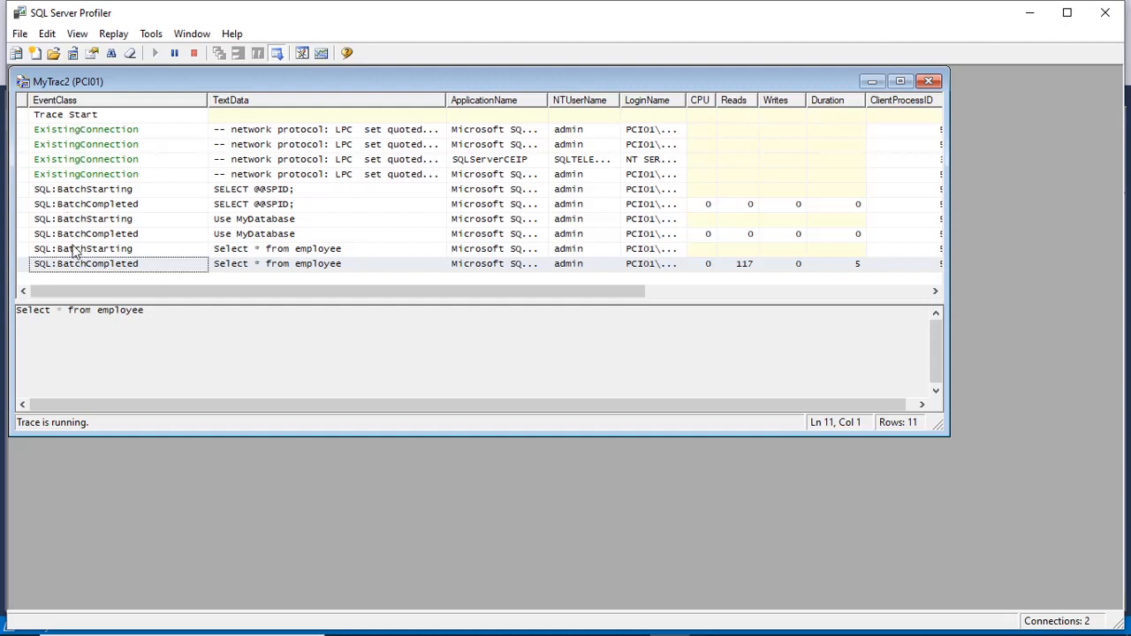
- Open the saved MyTrac2.trc file from the Documents folder in File Explorer
left_click(425, 619)
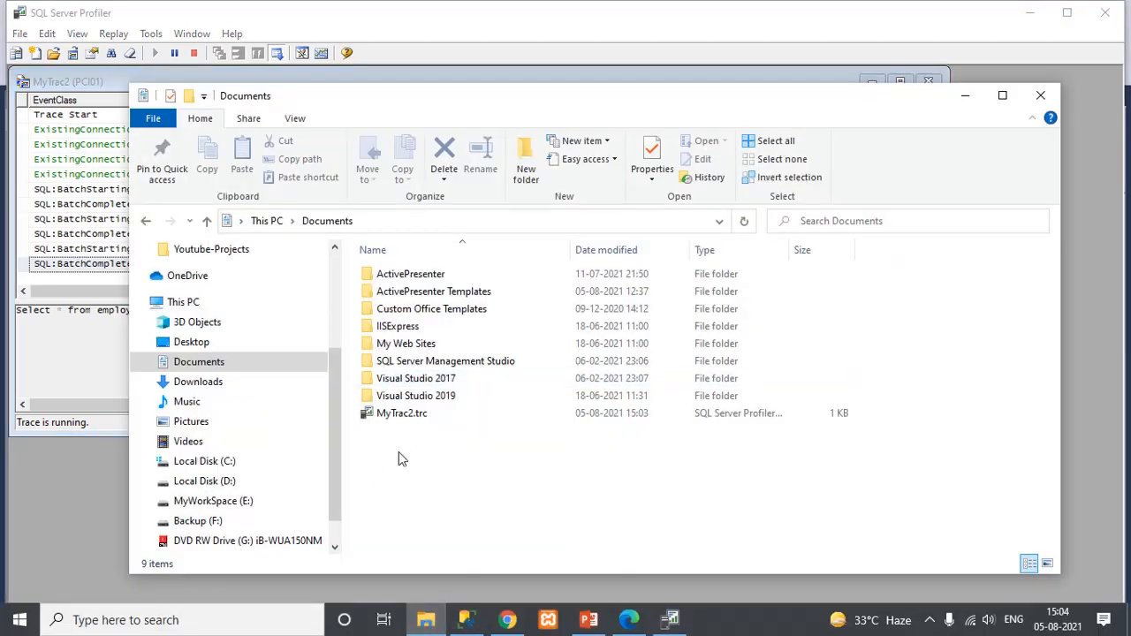
left_click(176, 363)
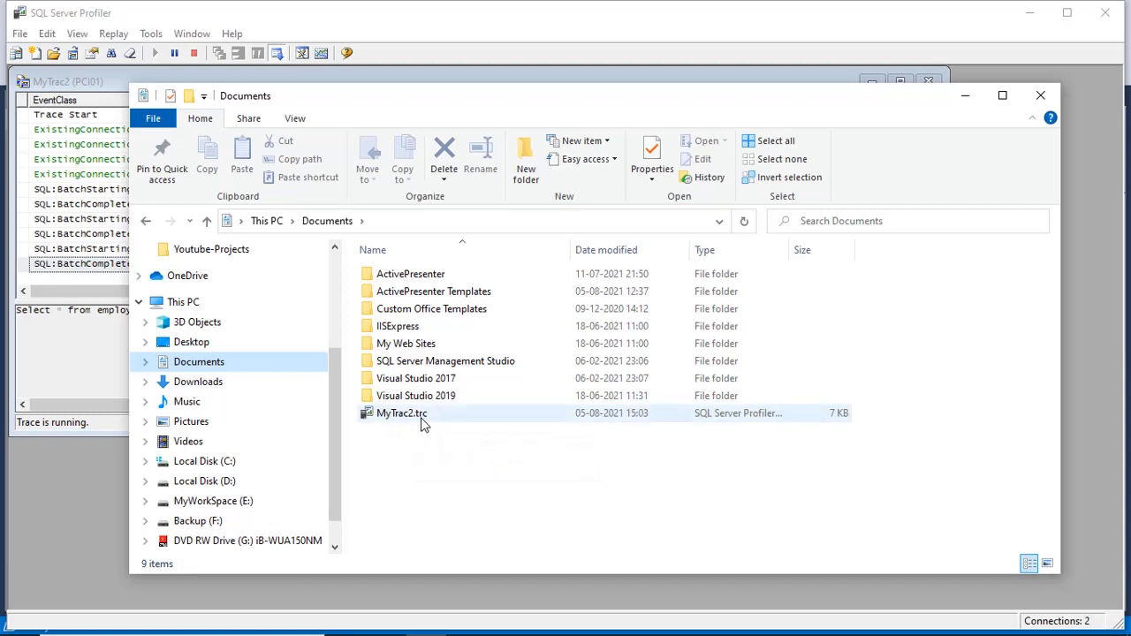
left_click(421, 418)
right_click(422, 419)
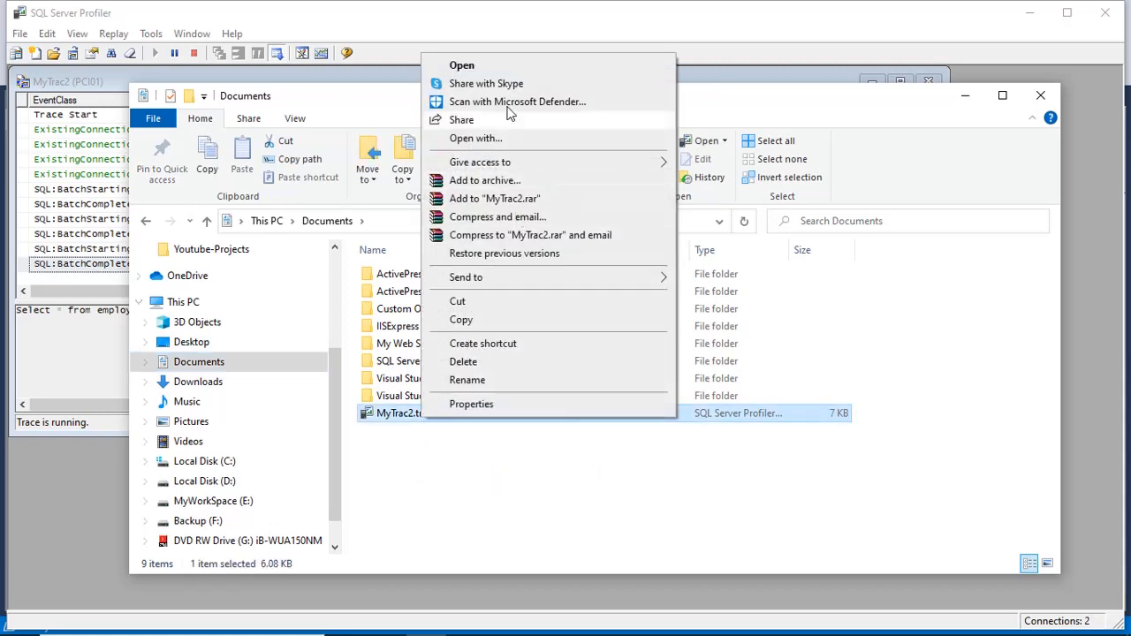
left_click(502, 71)
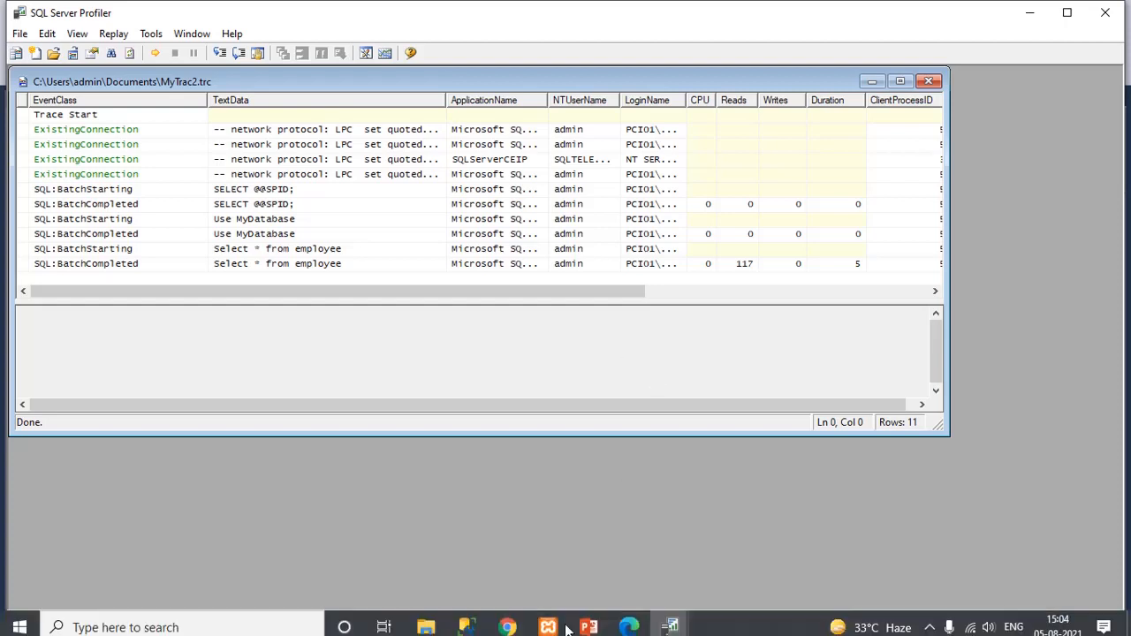
- Switch to SQL Server Management Studio, refresh MyDatabase and inspect the dbo.MyTrac2 trace table
left_click(466, 620)
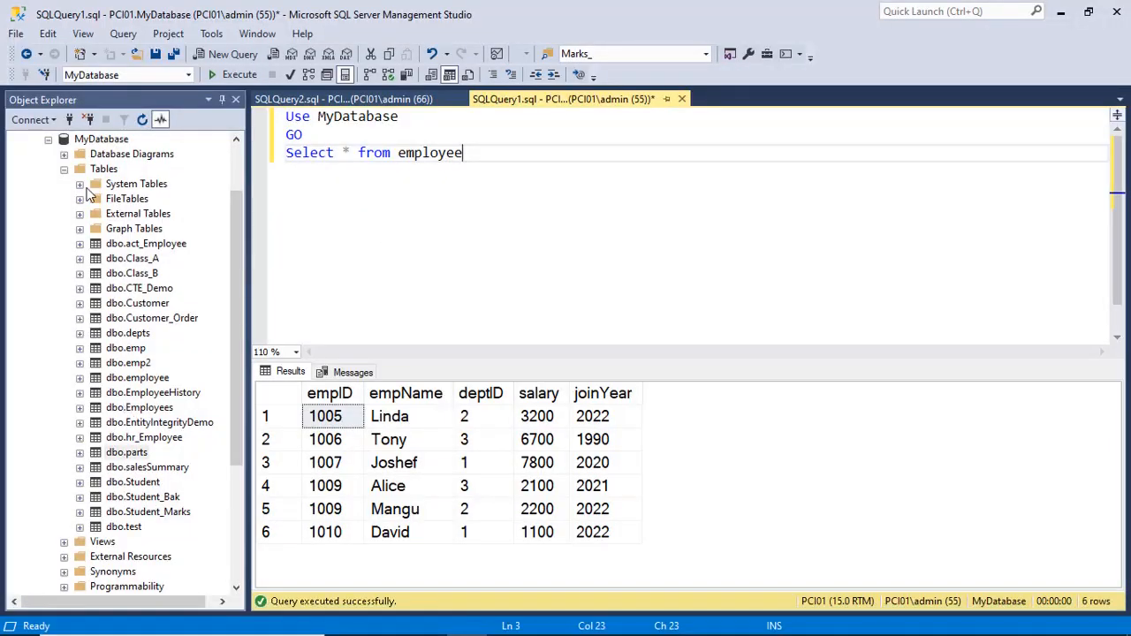
left_click(102, 139)
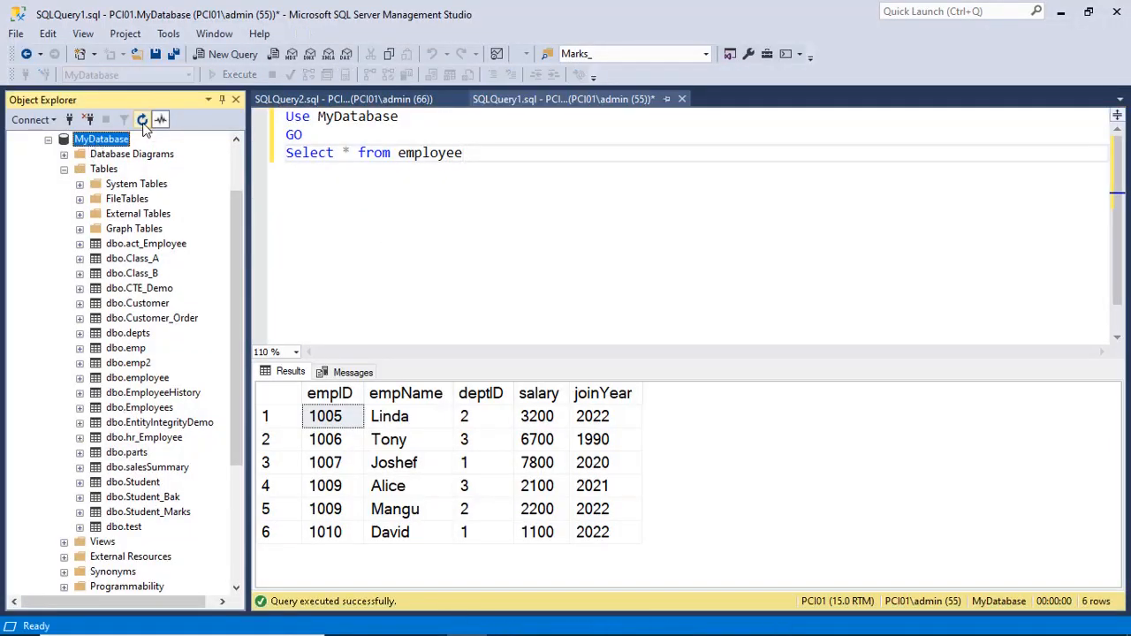
left_click(144, 121)
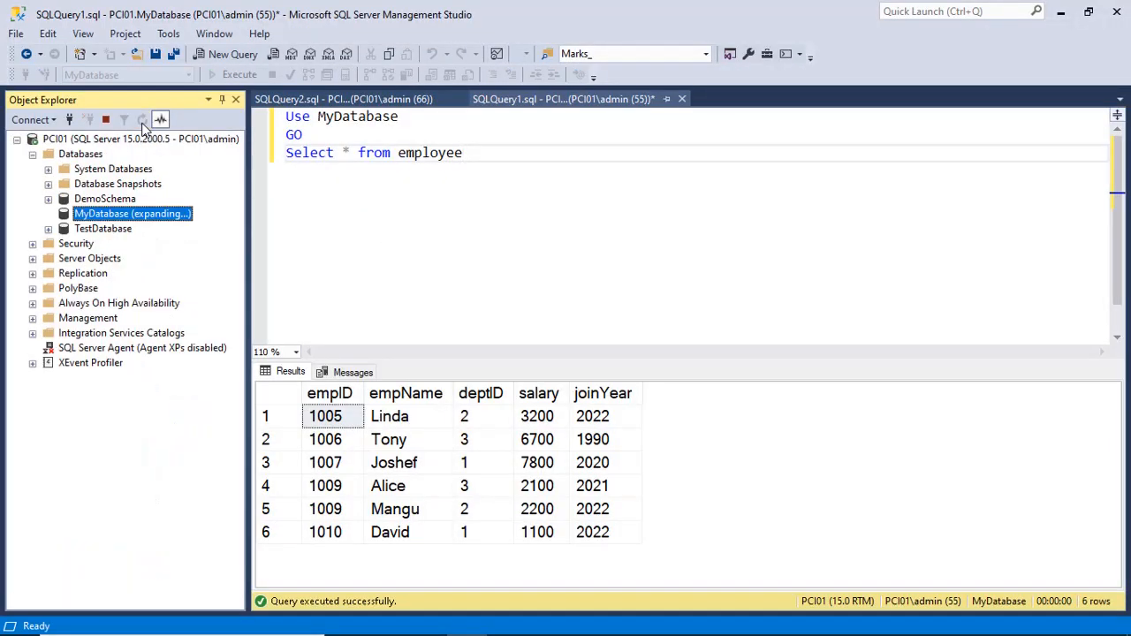
left_click(65, 243)
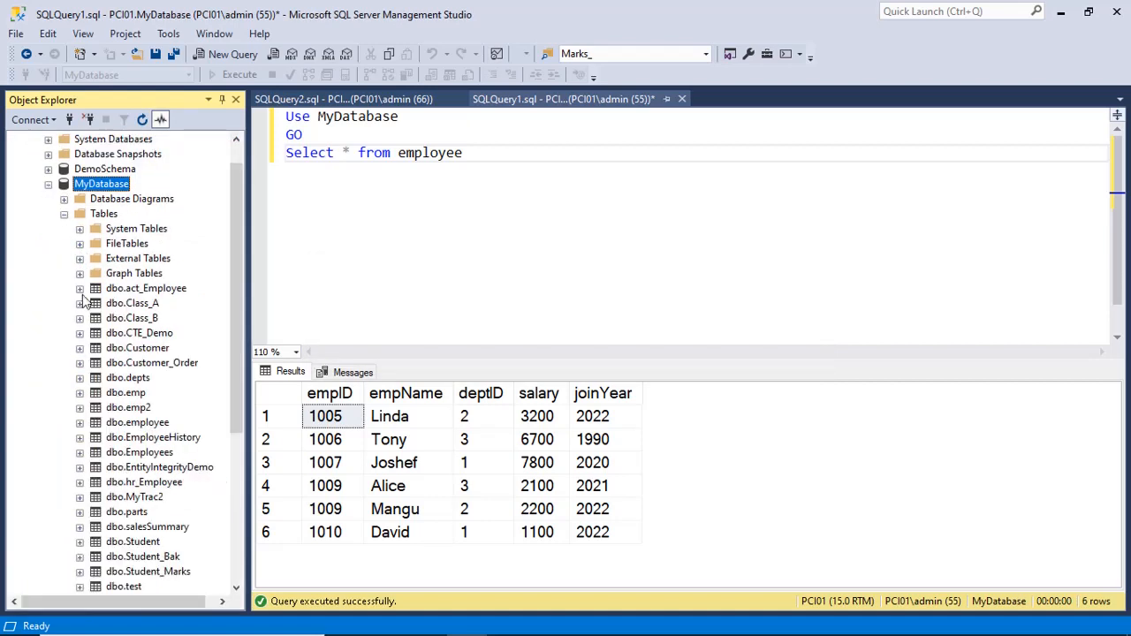
left_click(134, 499)
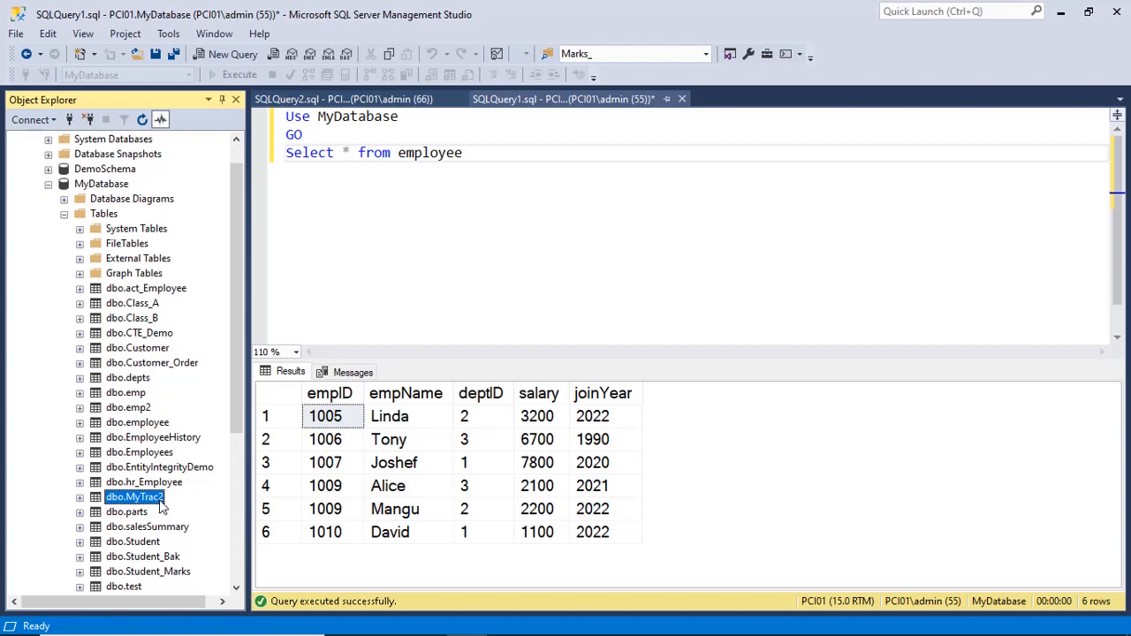
right_click(158, 501)
left_click(262, 309)
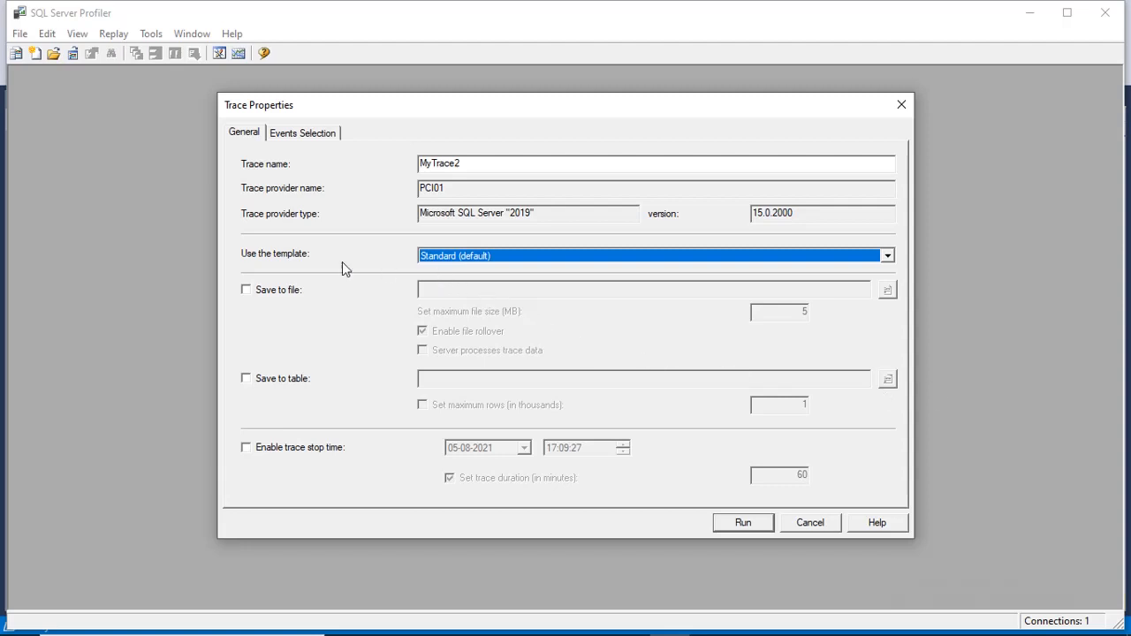
- Look through the available trace templates and review the events selected by the Standard (default) template
left_click(470, 258)
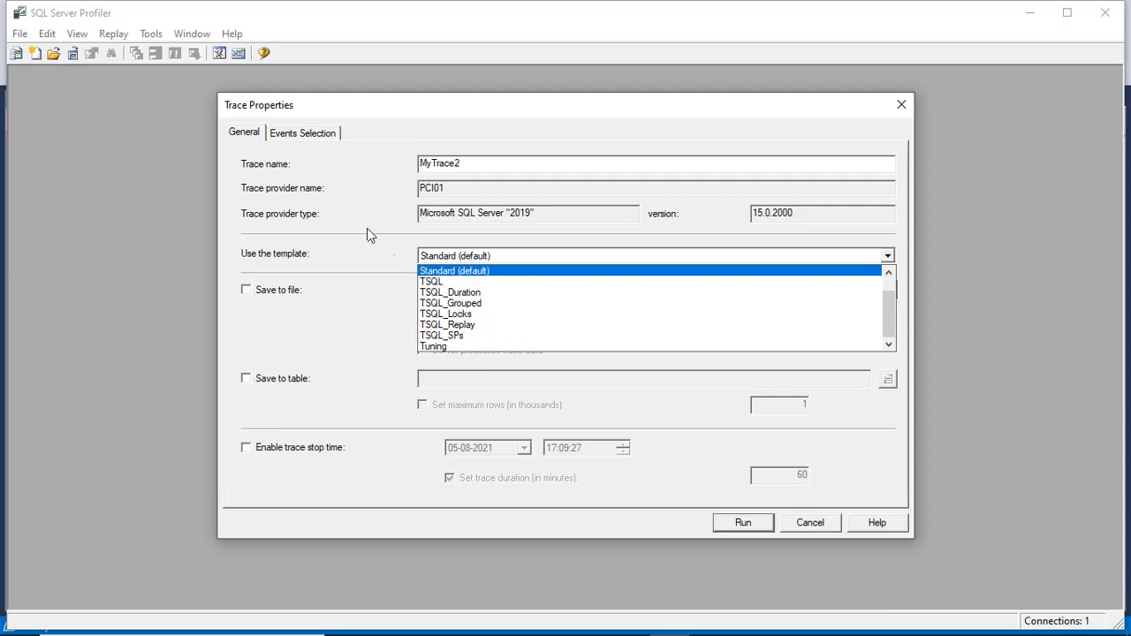
left_click(317, 139)
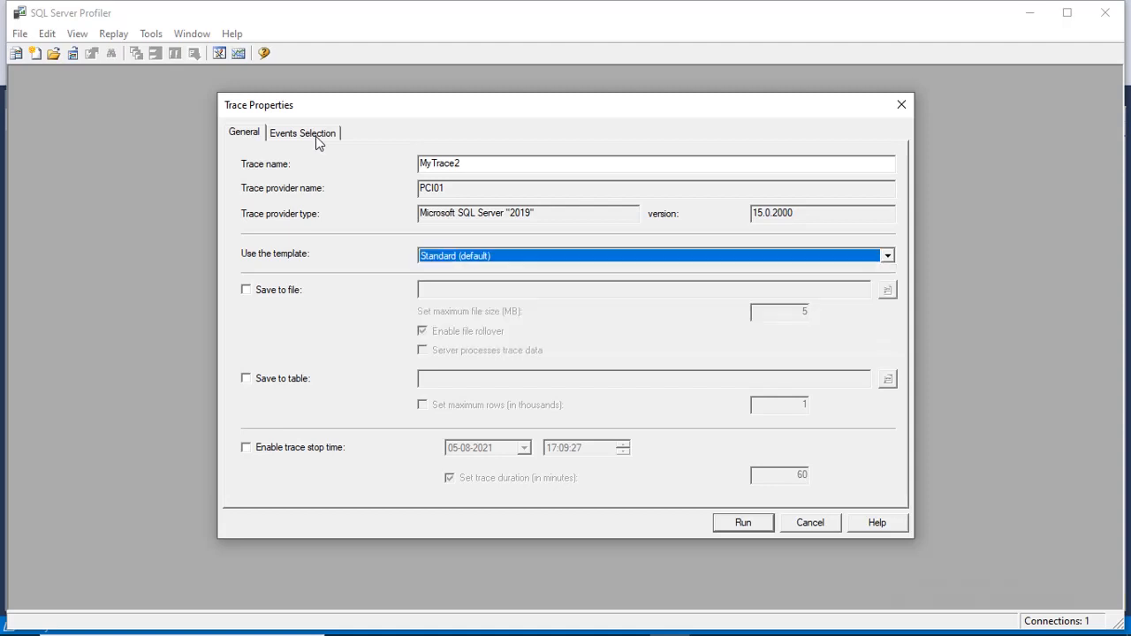
left_click(318, 136)
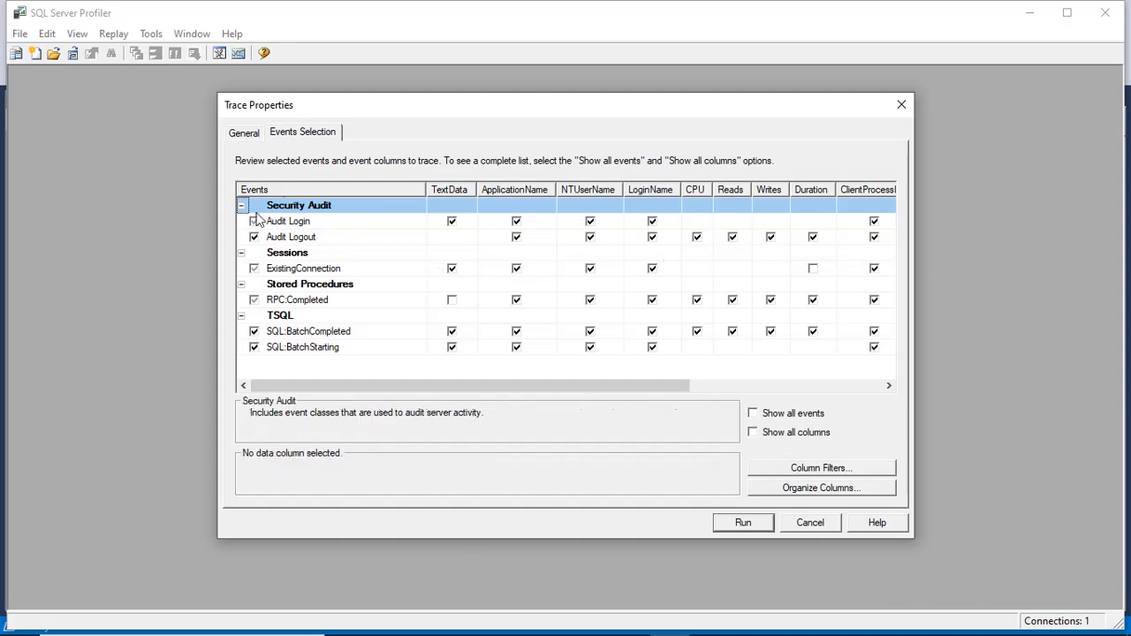
- Change the trace template to TSQL and display its selected events
left_click(248, 136)
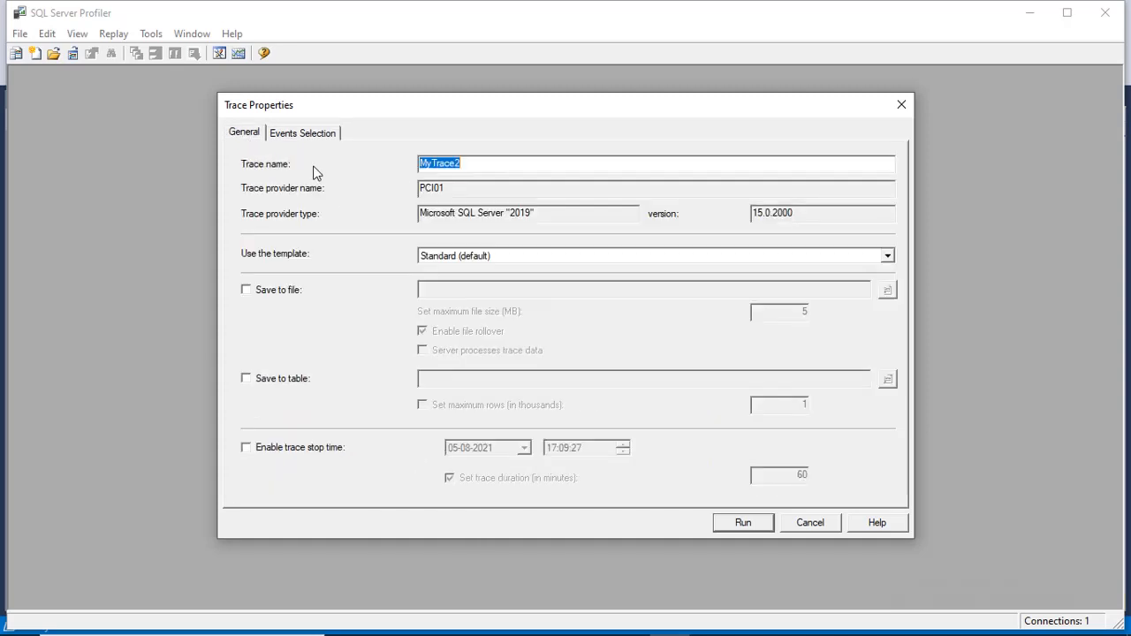
left_click(457, 259)
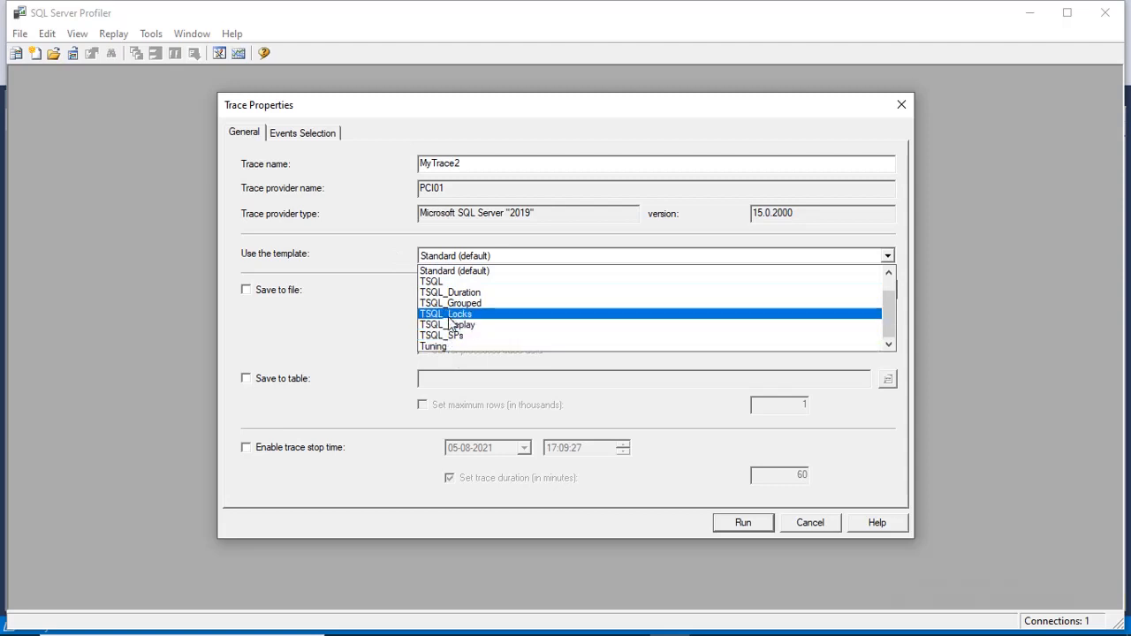
left_click(467, 283)
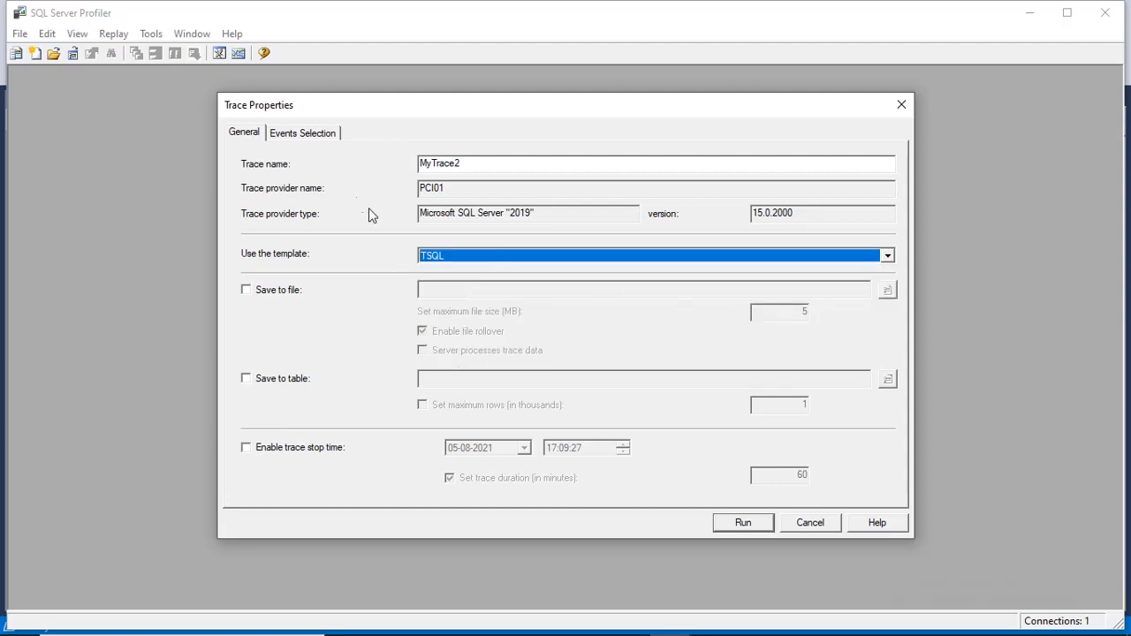
left_click(305, 134)
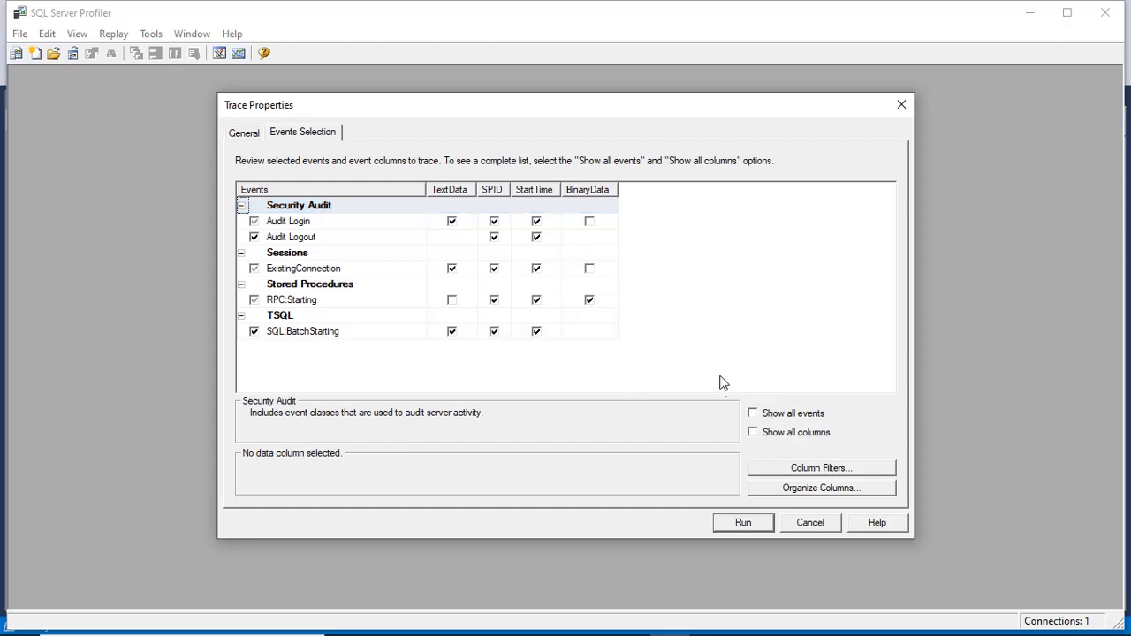
- Show all trace events, expand the Broker category and select the Broker:Activation row
left_click(751, 413)
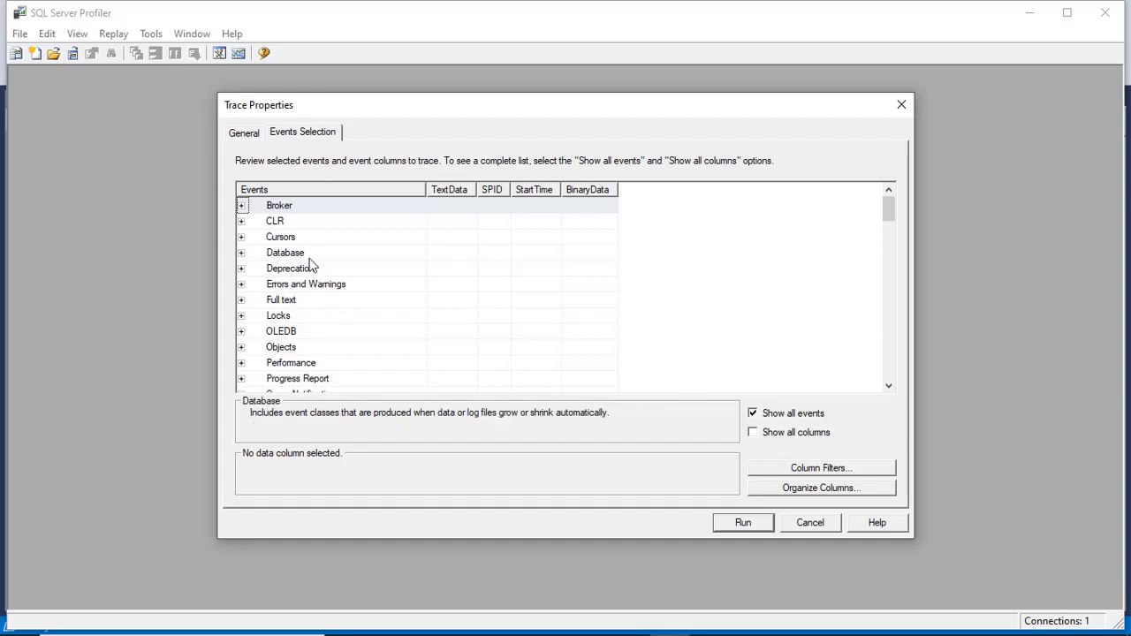
left_click(241, 205)
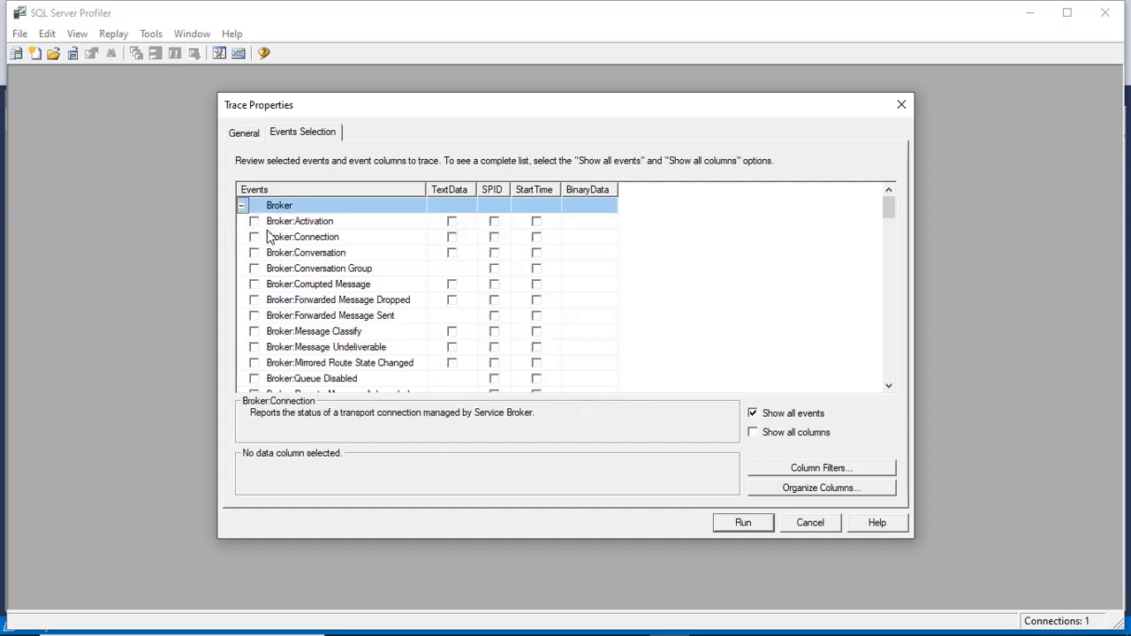
left_click(268, 221)
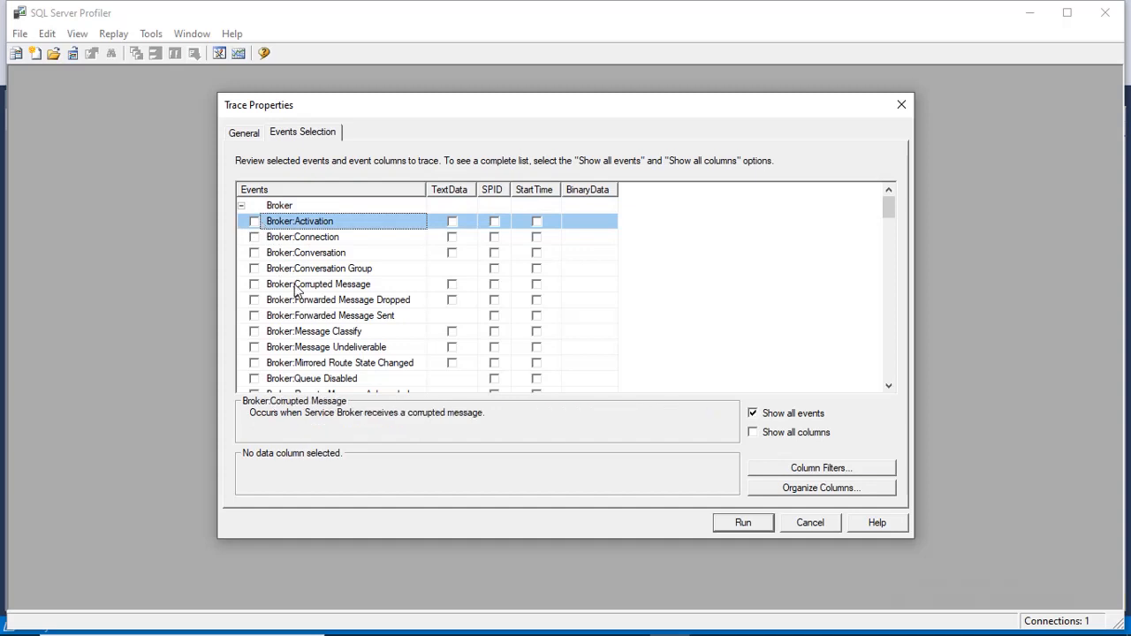
- Select the Broker:Activation, Broker:Conversation and Broker:Corrupted Message events, show all data columns, and cancel the trace setup
left_click(254, 222)
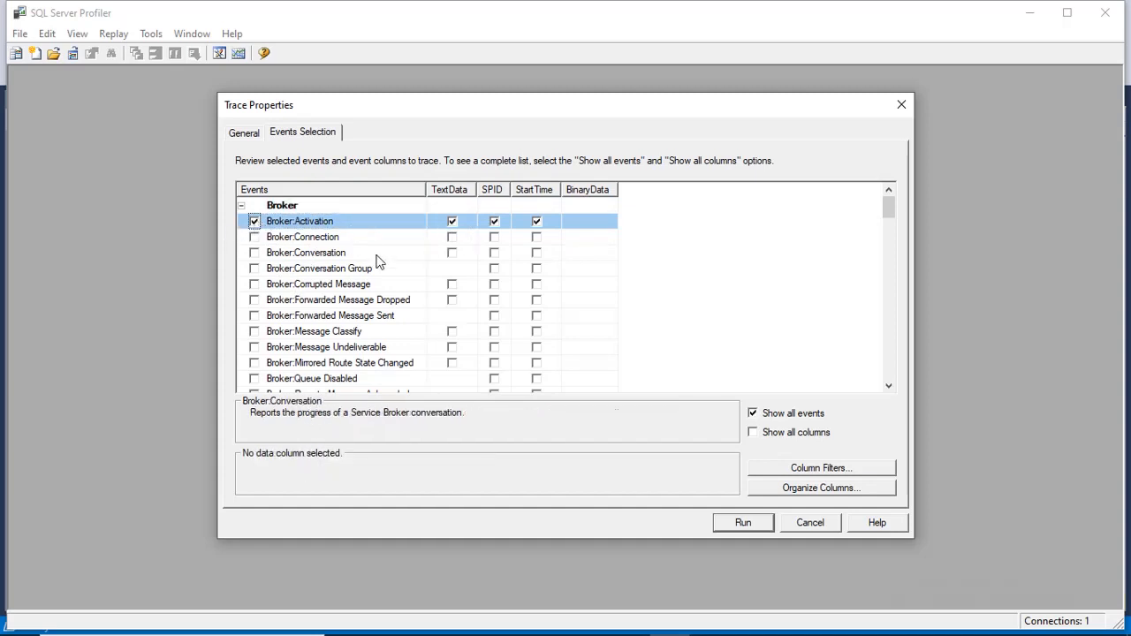
left_click(254, 252)
left_click(254, 284)
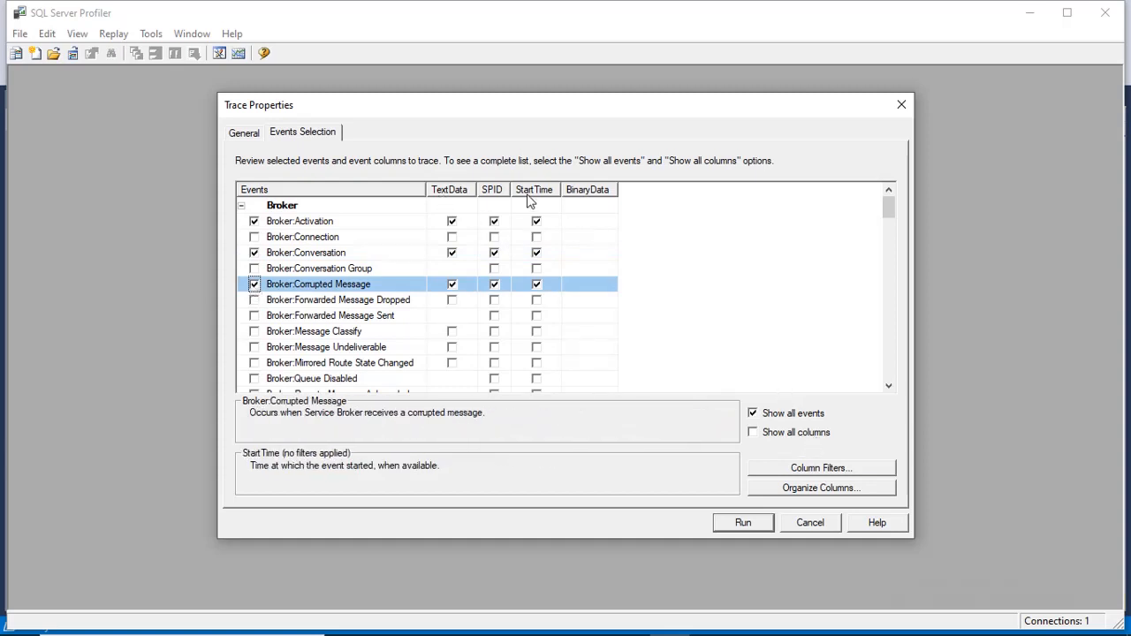
left_click(753, 433)
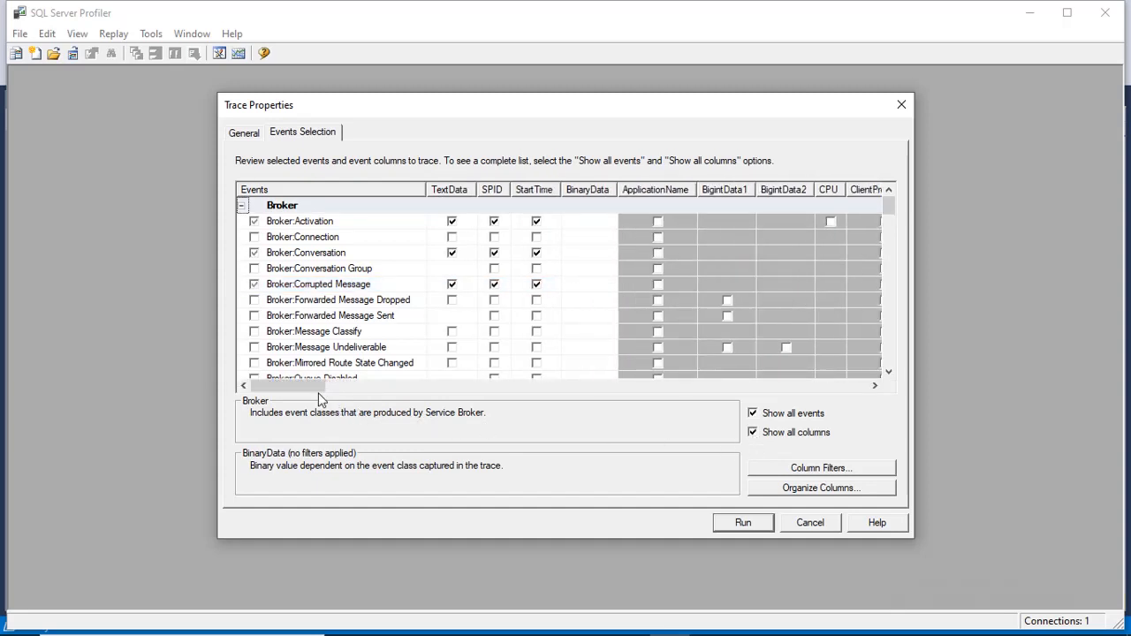
mouse_move(304, 388)
left_mouse_down()
mouse_move(871, 409)
mouse_move(285, 397)
left_mouse_up()
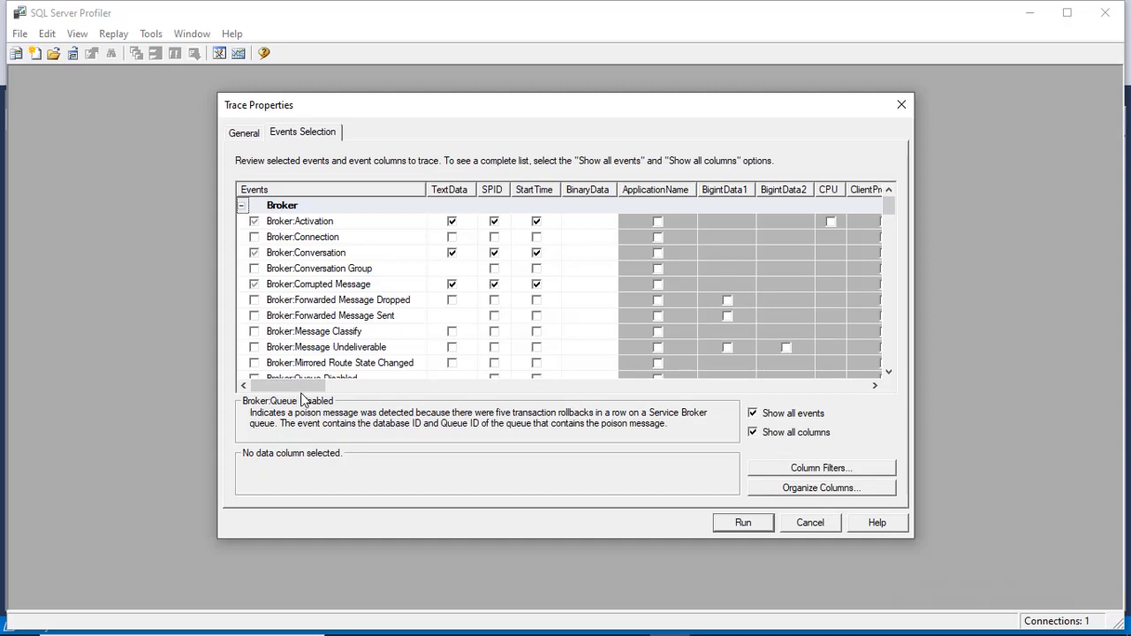
left_click(810, 522)
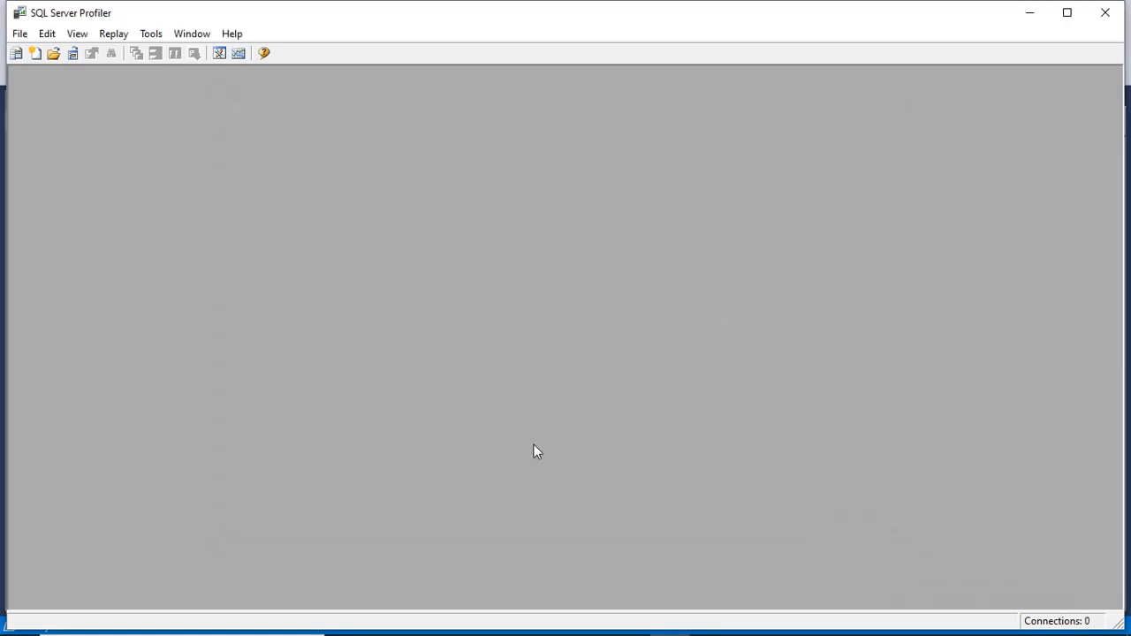
- Create and save a new trace template named MyTemplate for Microsoft SQL Server "2019", based on the existing TSQL template
left_click(21, 37)
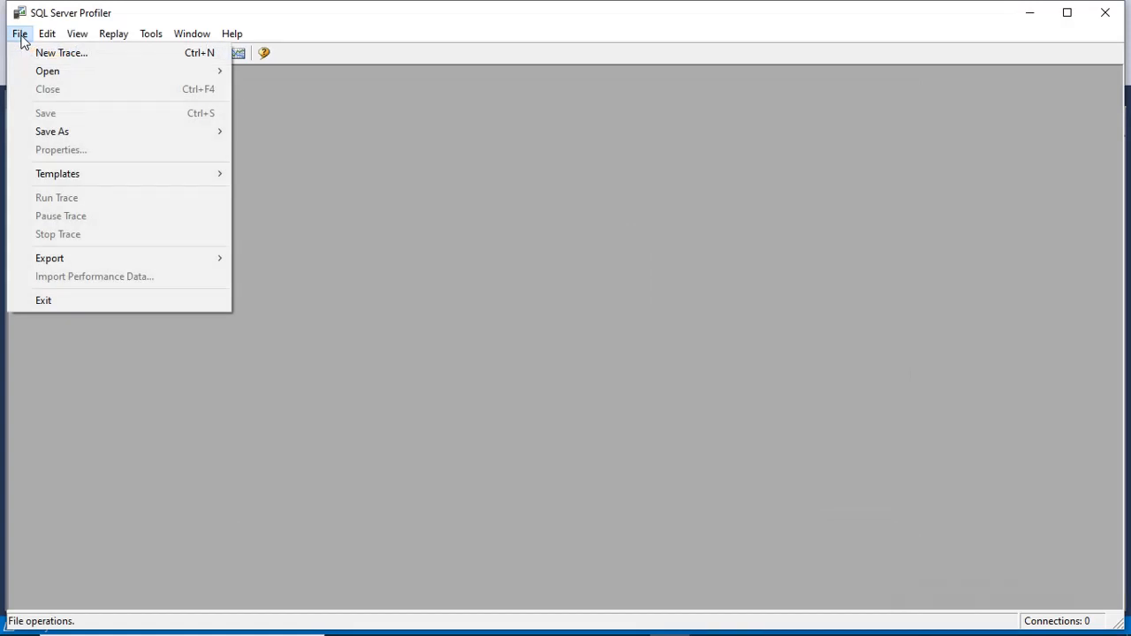
mouse_move(68, 173)
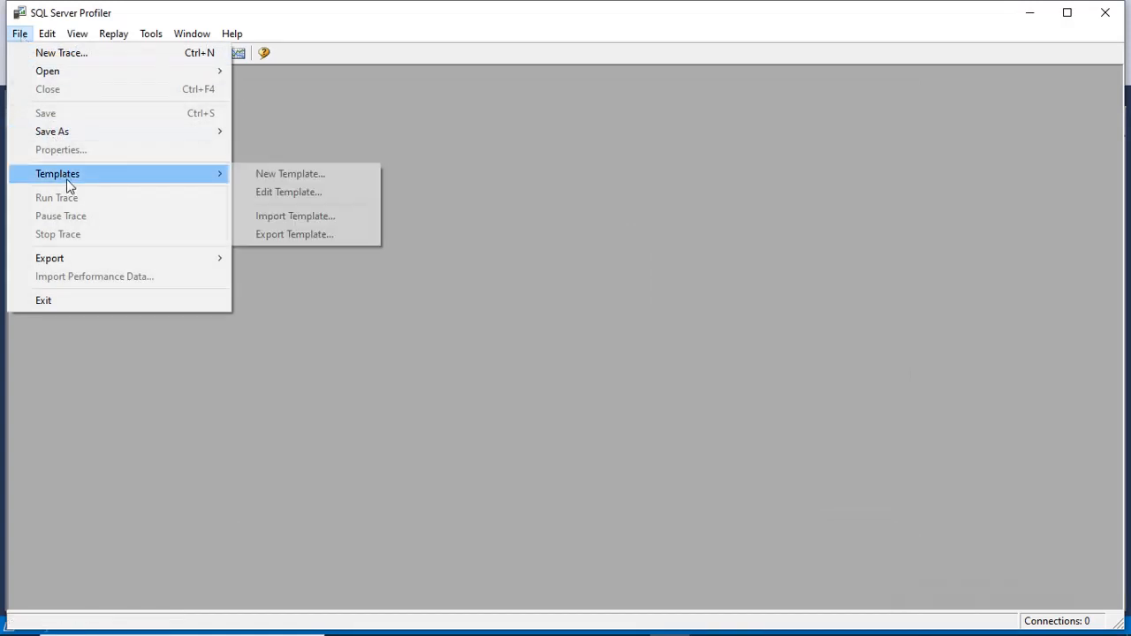
left_click(259, 179)
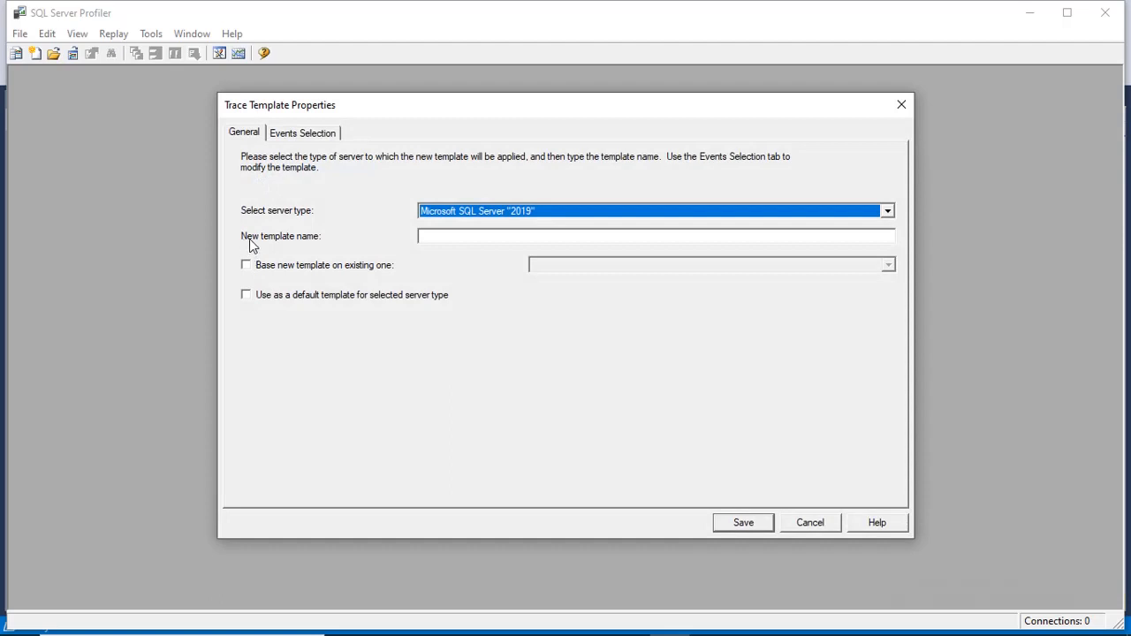
left_click(430, 237)
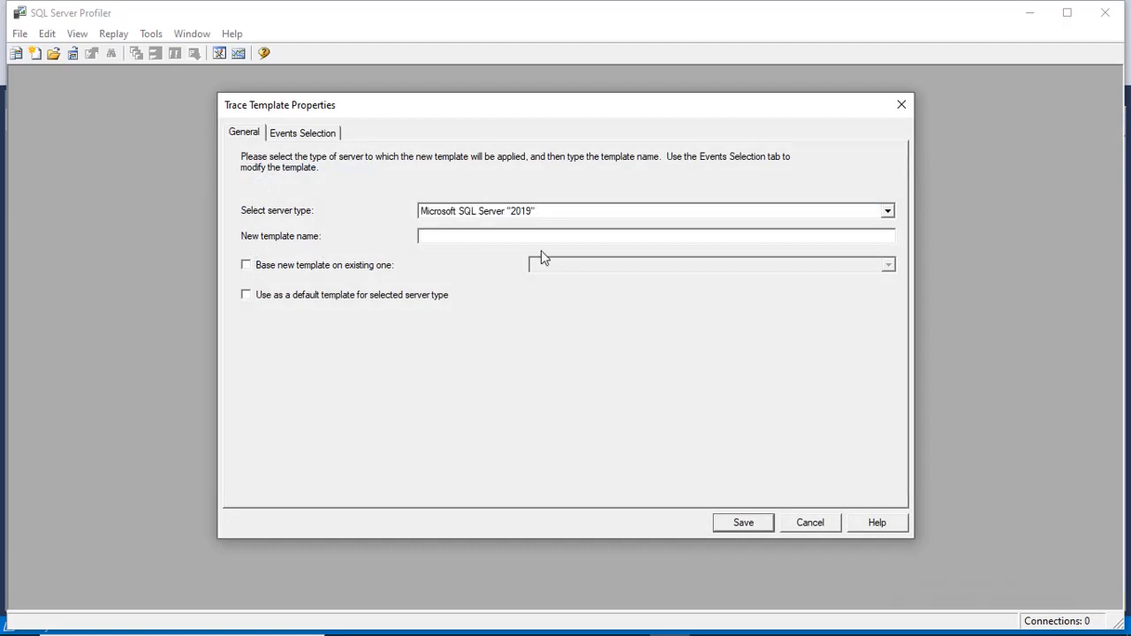
type("MyTemplate")
left_click(247, 267)
left_click(596, 266)
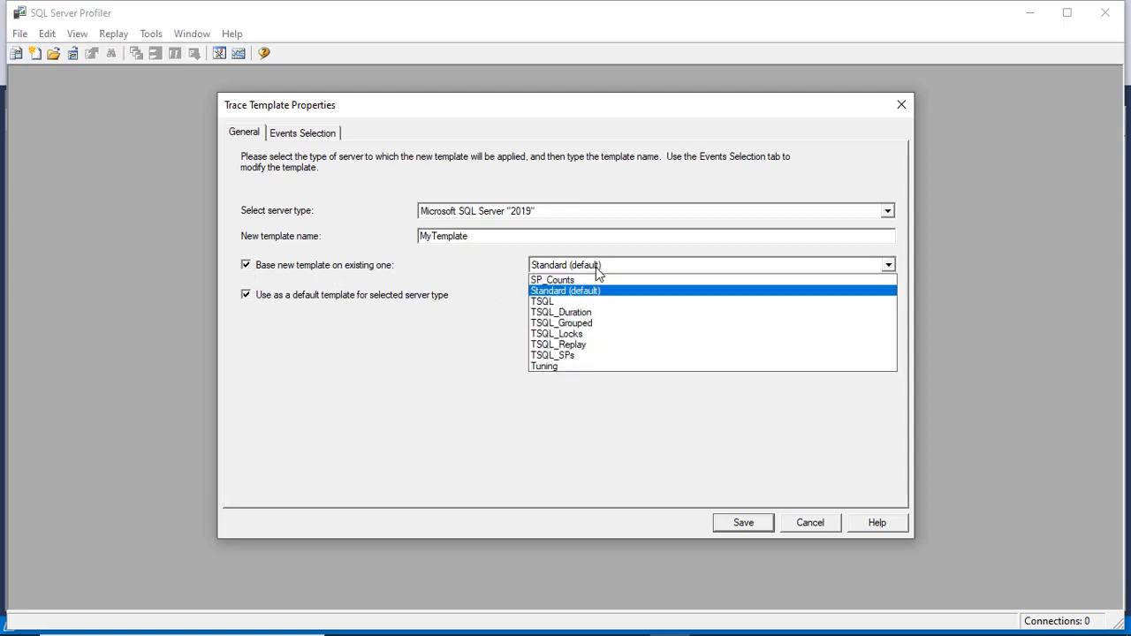
left_click(552, 301)
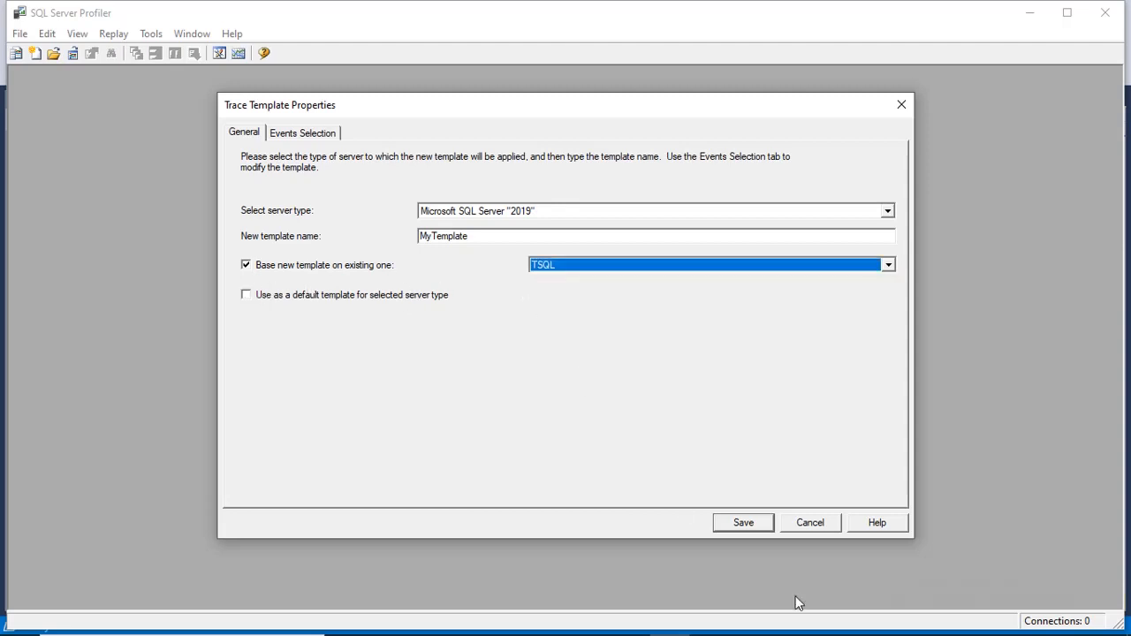
left_click(746, 522)
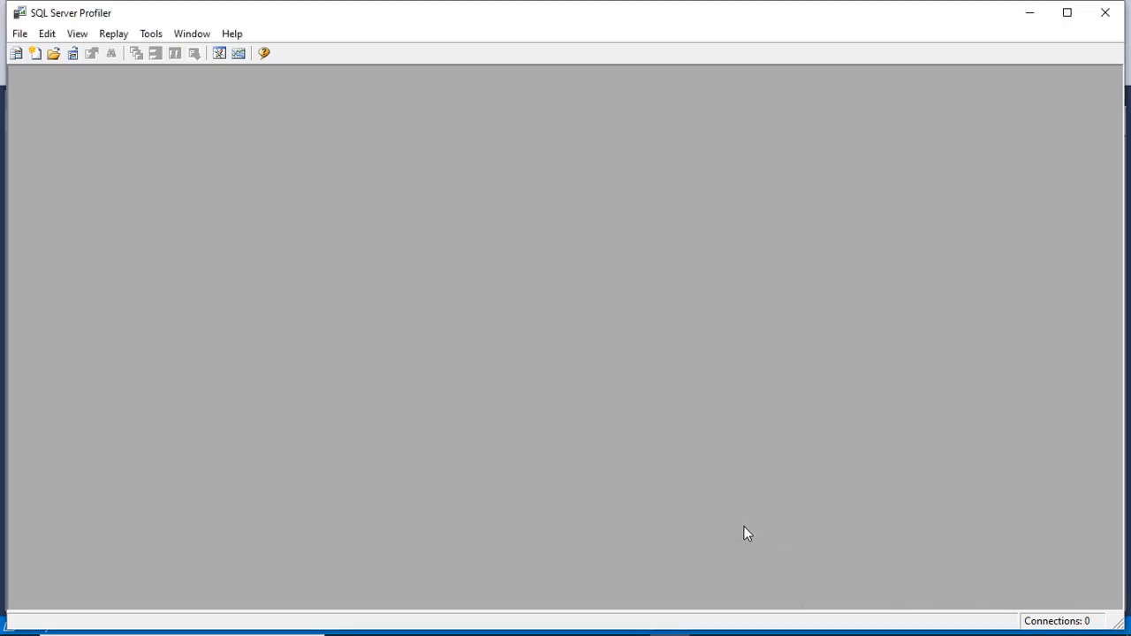
- Set up a new trace on server PCI01 using the MyTemplate (user) template and display its selected events
left_click(19, 34)
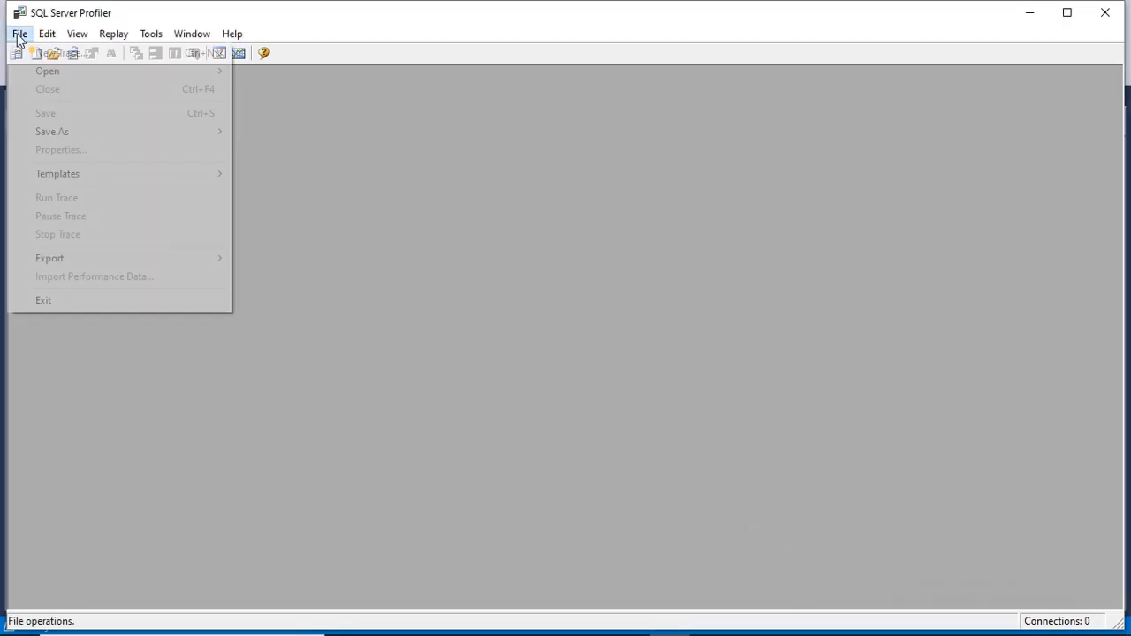
left_click(48, 57)
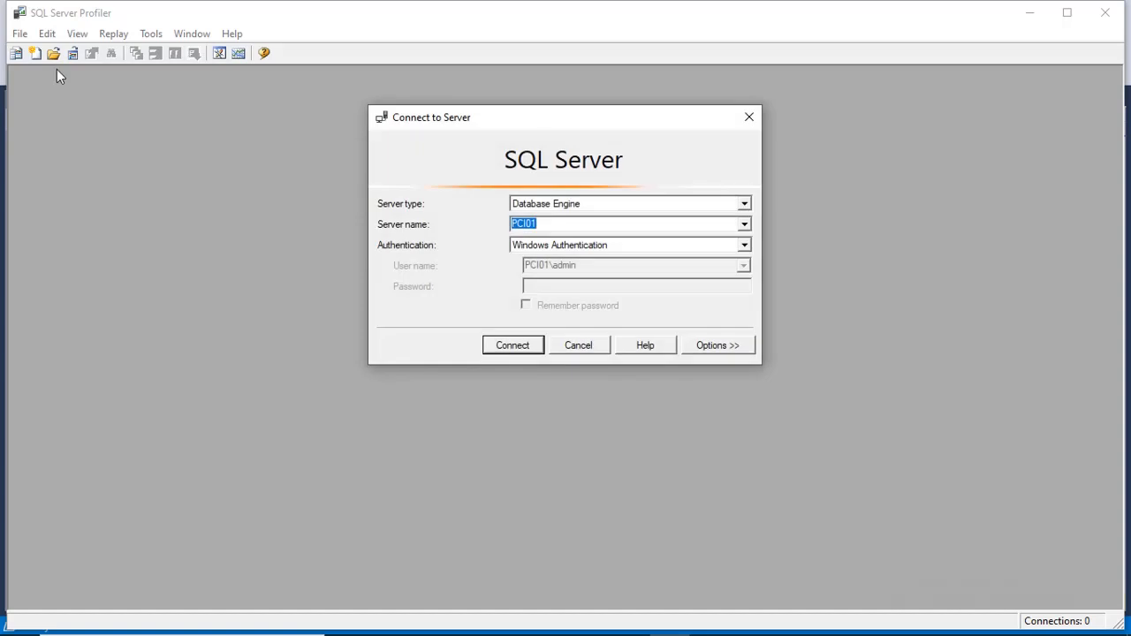
left_click(502, 341)
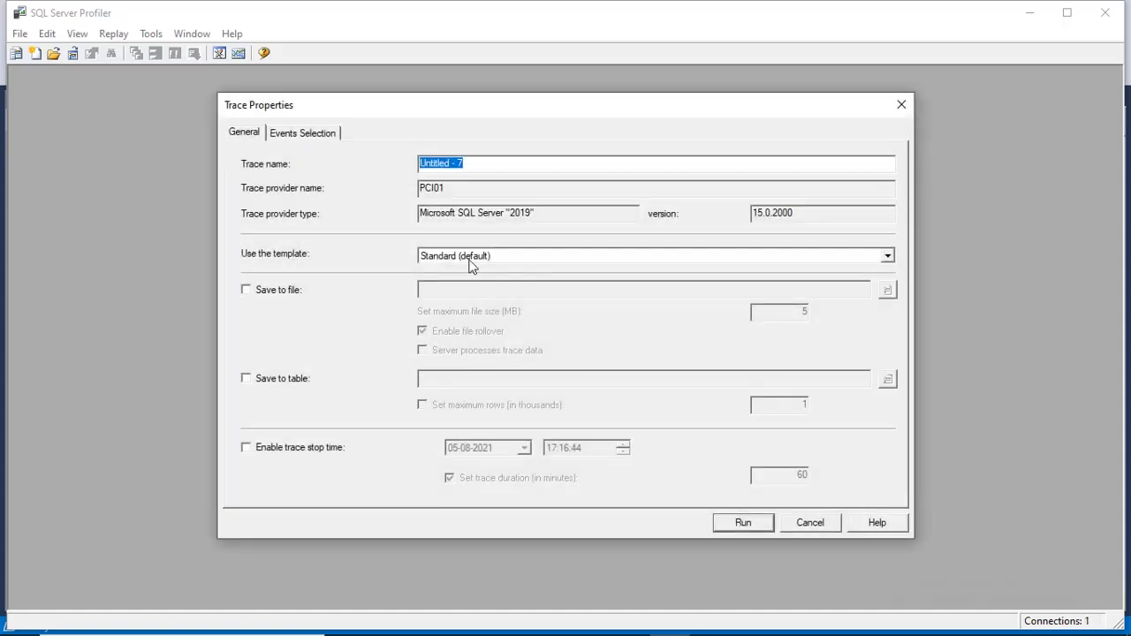
left_click(475, 258)
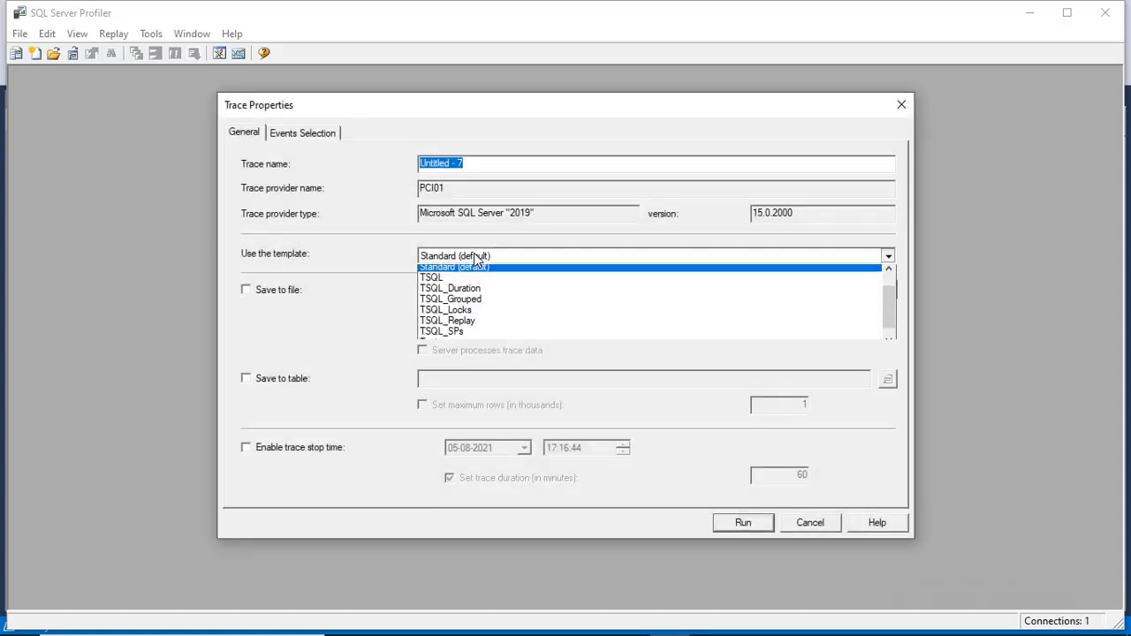
left_click(893, 318)
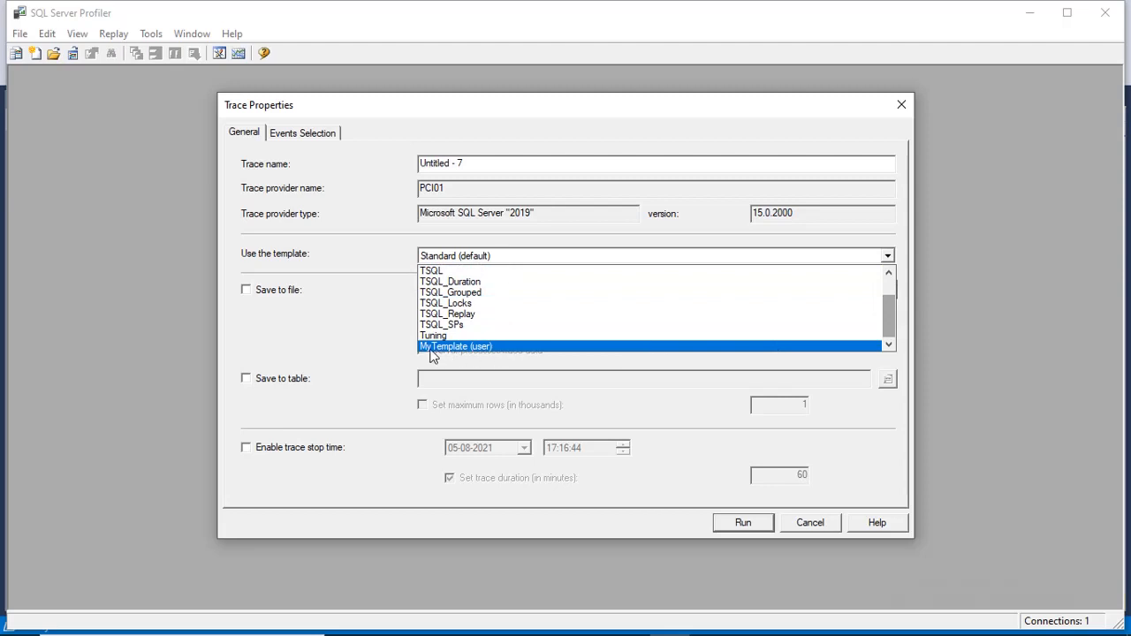
left_click(474, 349)
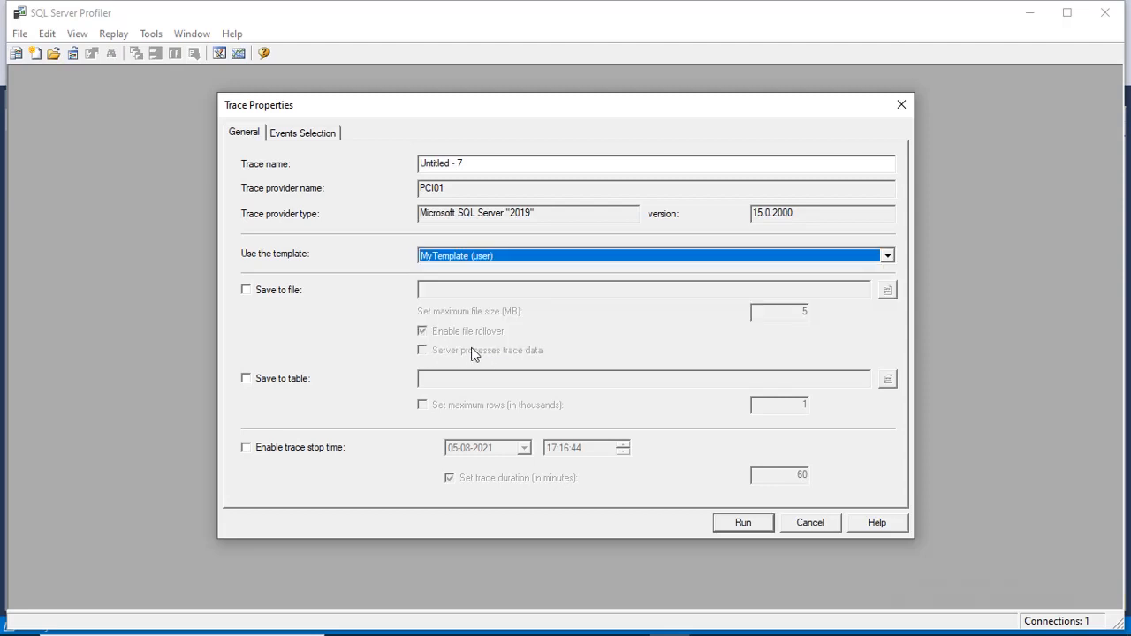
left_click(296, 134)
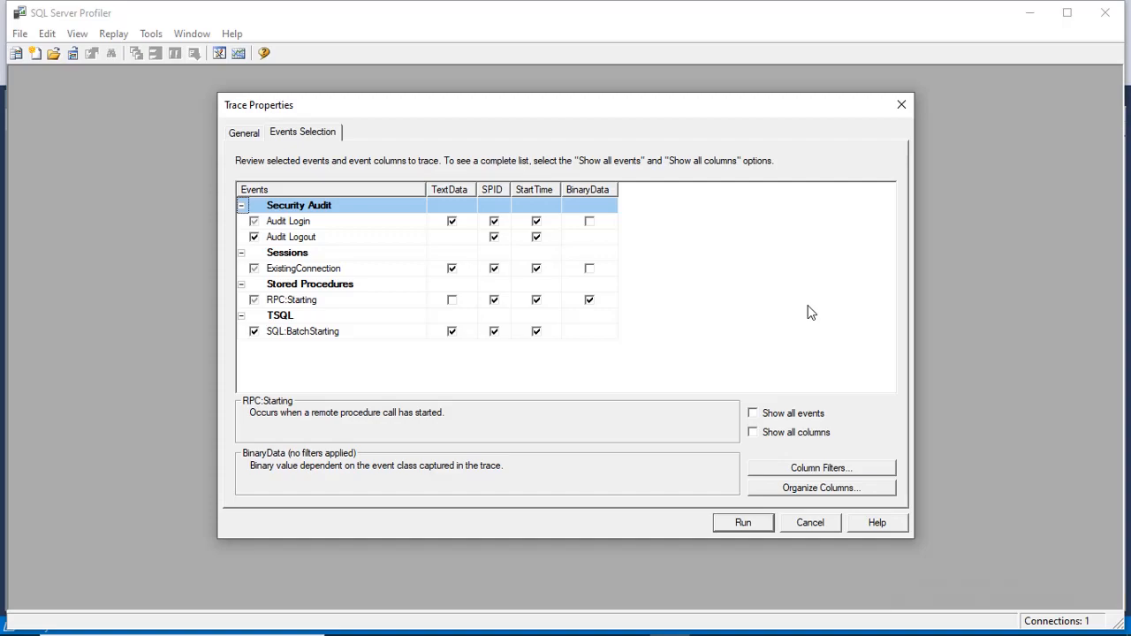
- Switch to sql-profiler.pdf in the browser and read the descriptions of the trace events and Profiler data columns
key("alt+Tab")
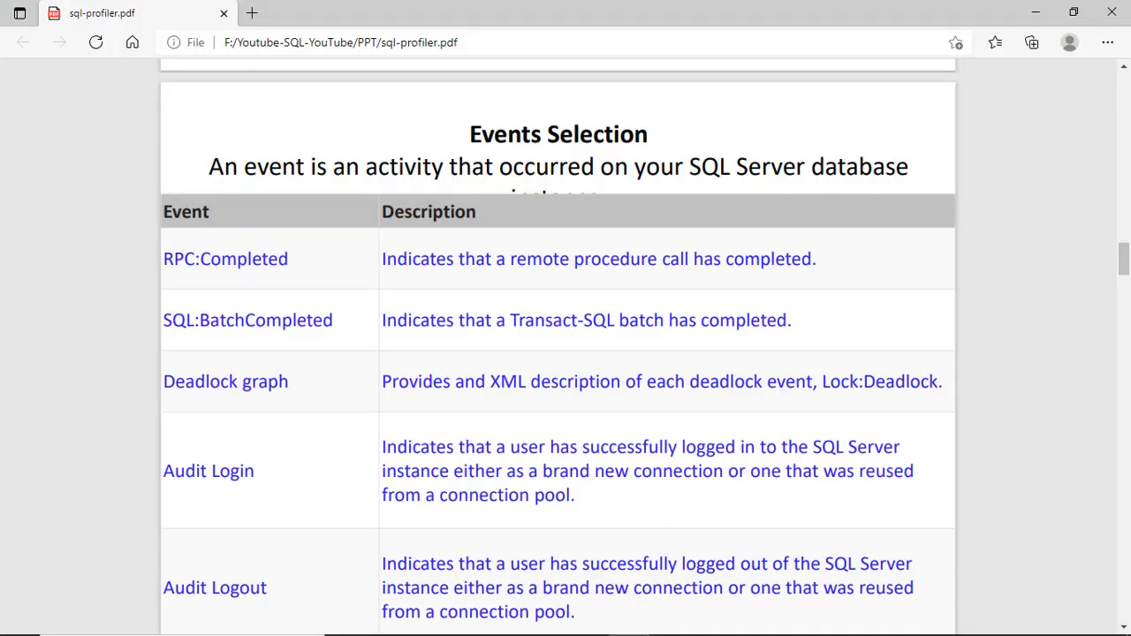
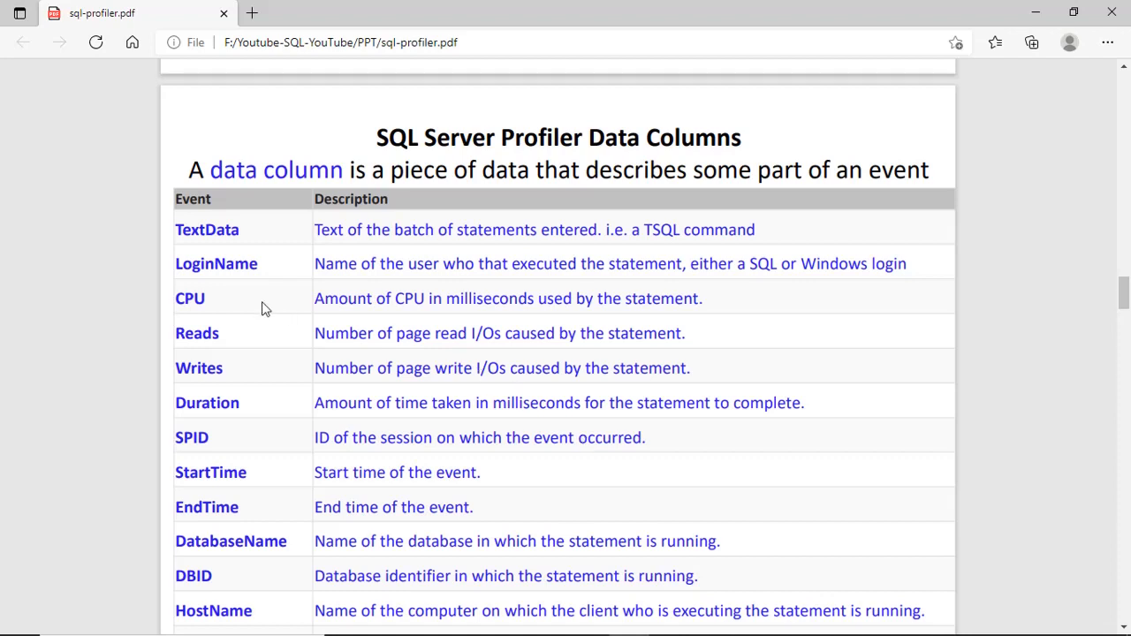
double_click(202, 228)
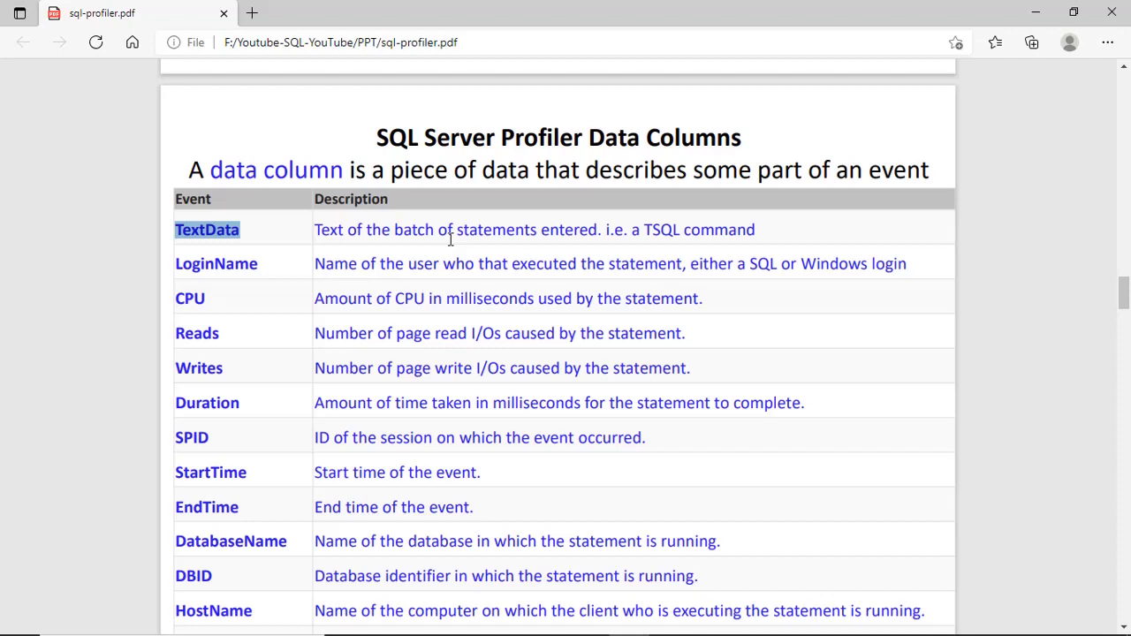
double_click(205, 261)
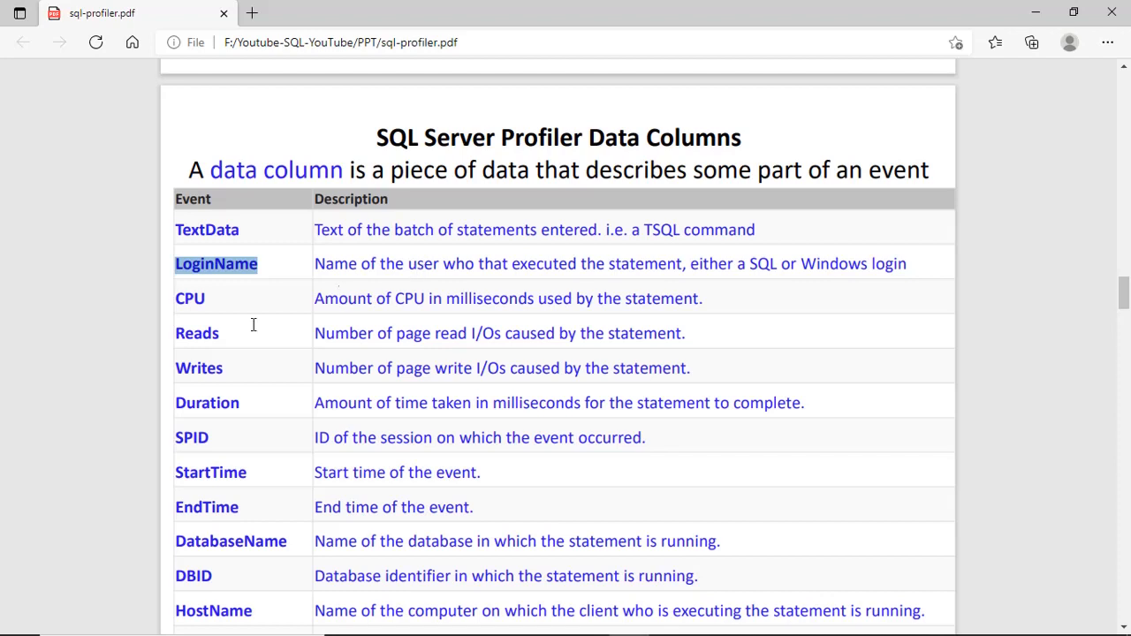
double_click(194, 335)
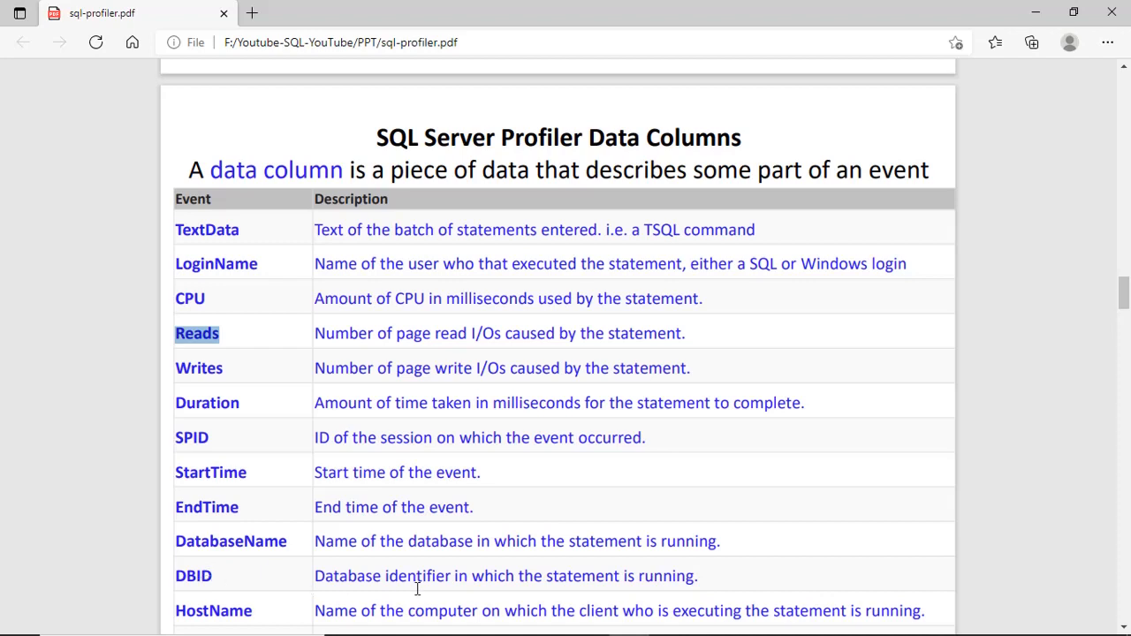
scroll(416, 590, "down", 1)
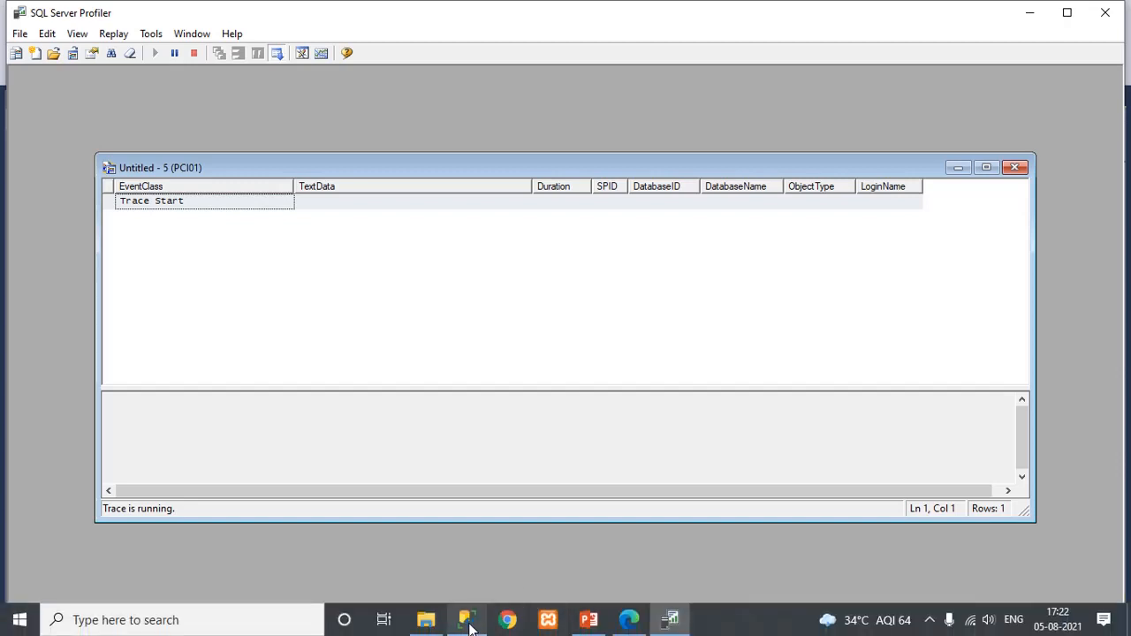
- Switch to SQL Server Management Studio, compare the databases of the two queries, and execute the employee query on MyDatabase
left_click(467, 621)
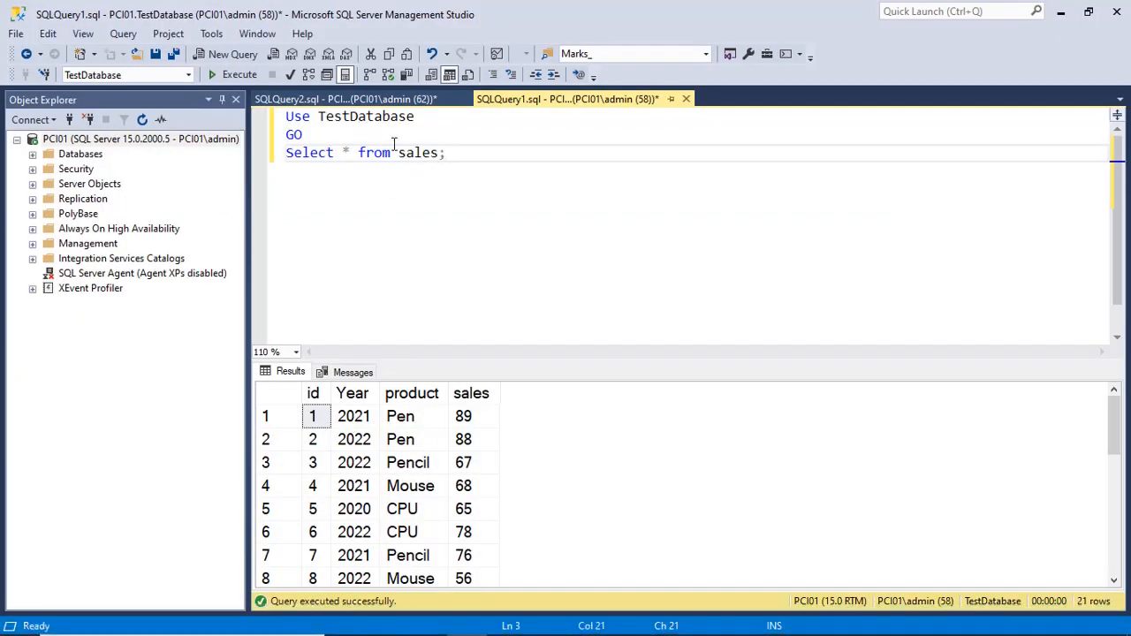
left_click_drag(318, 117, 424, 117)
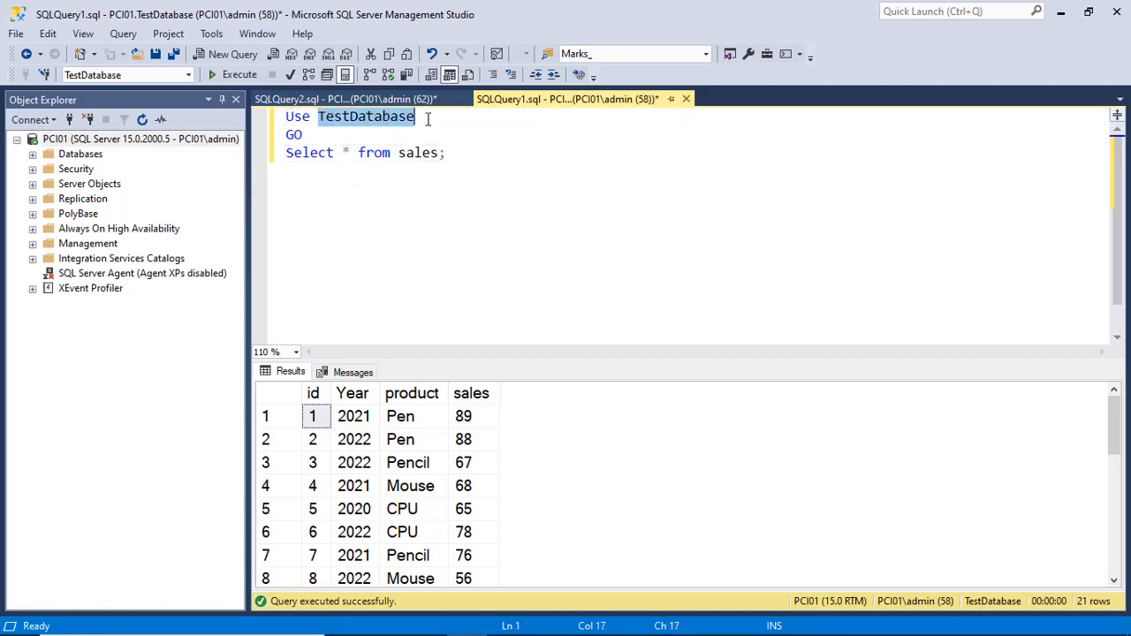
left_click(411, 99)
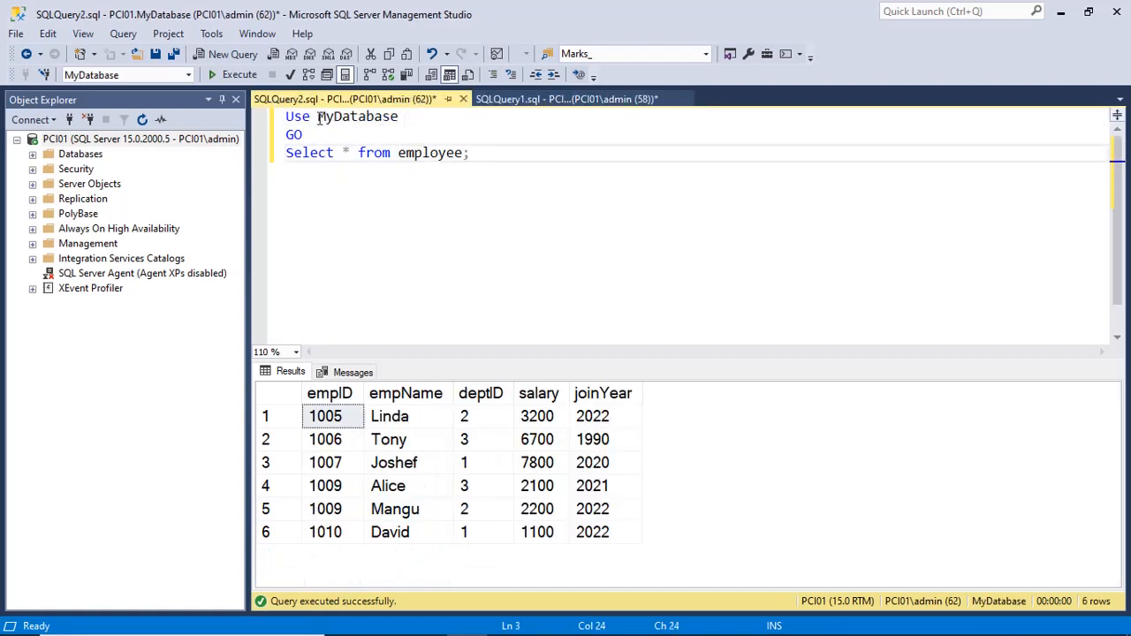
left_click_drag(318, 116, 413, 117)
left_click(521, 152)
left_click(234, 75)
- Execute the sales query on TestDatabase from SQLQuery1.sql
left_click(557, 100)
left_click(499, 152)
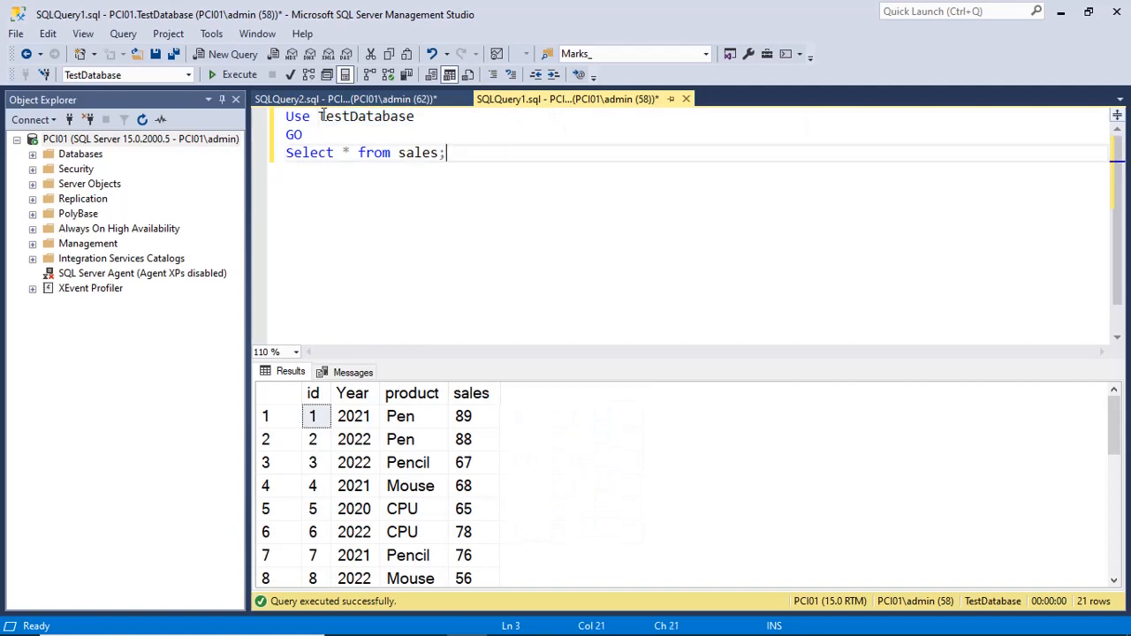
left_click(247, 79)
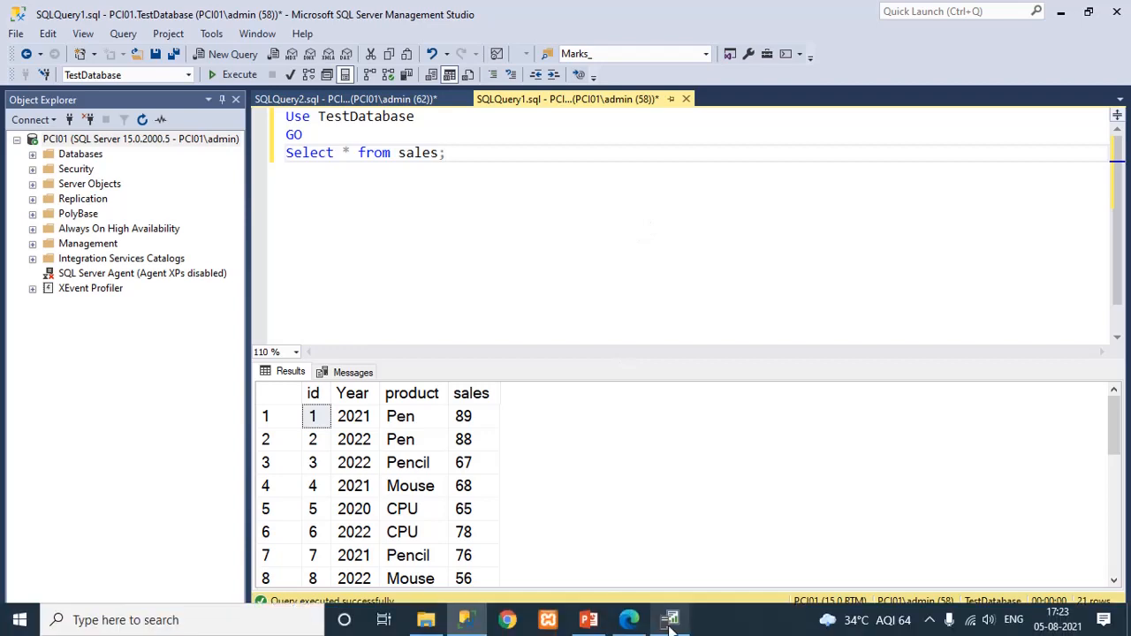
- Switch to SQL Server Profiler, review the captured SQL:BatchCompleted events, and close the running trace
left_click(671, 621)
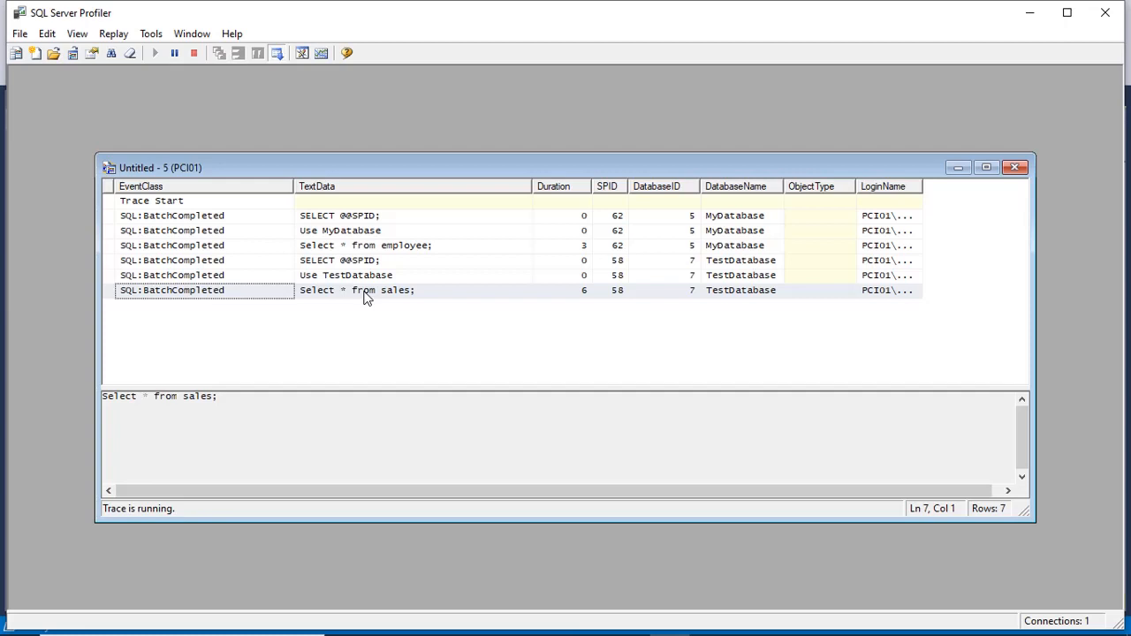
left_click(1014, 167)
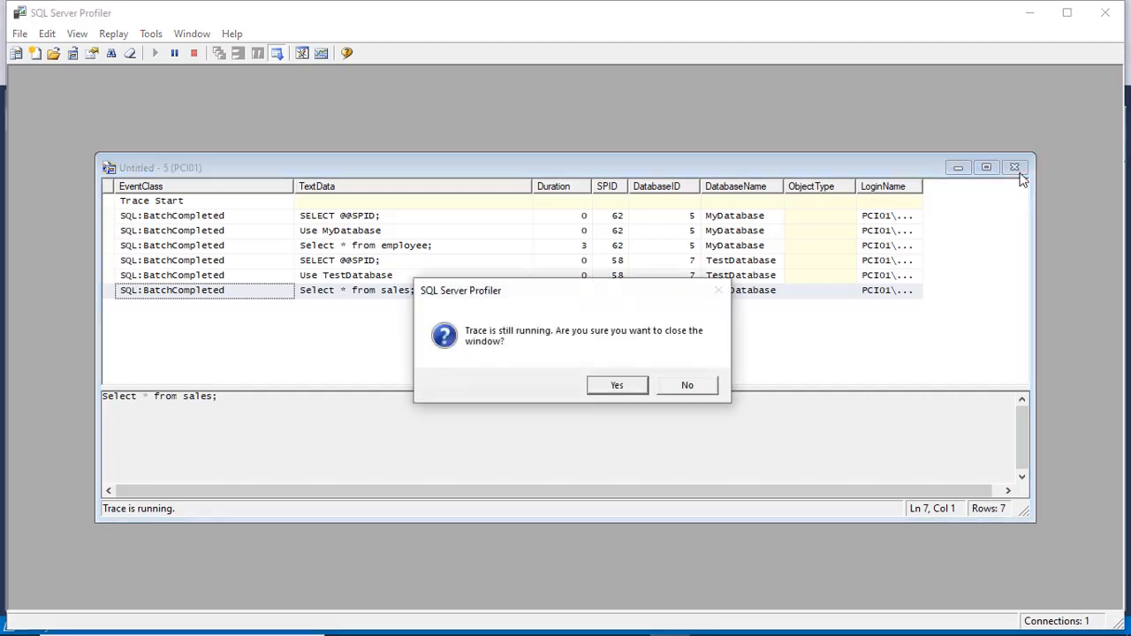
left_click(632, 386)
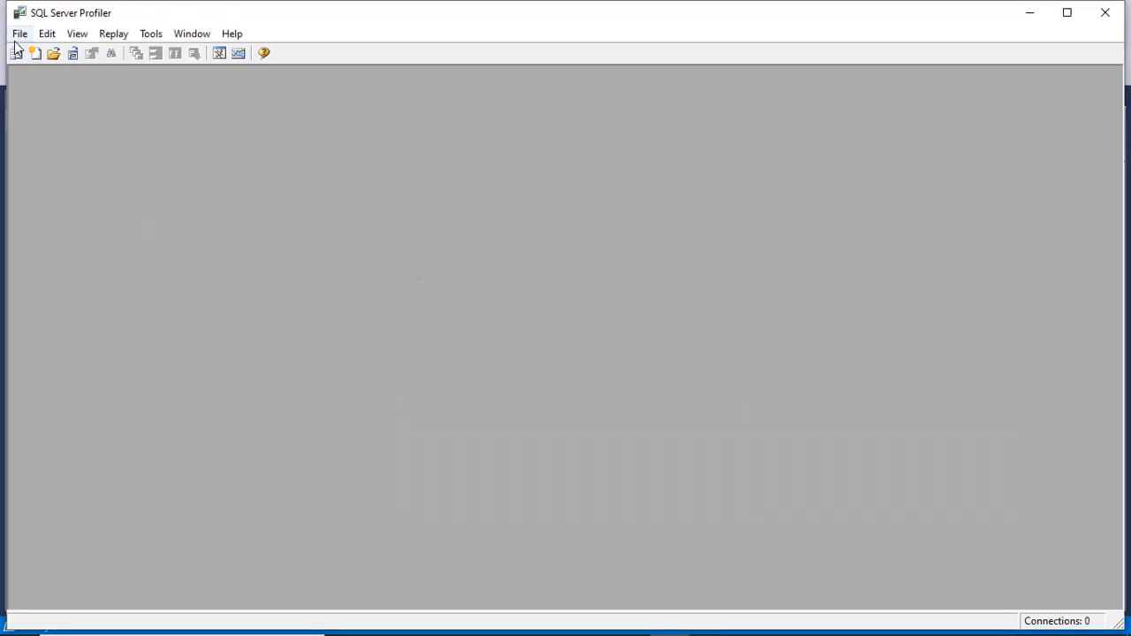
- Create a new trace connected to the PCI01 server with Windows Authentication and base it on the Tuning template
left_click(19, 33)
left_click(42, 58)
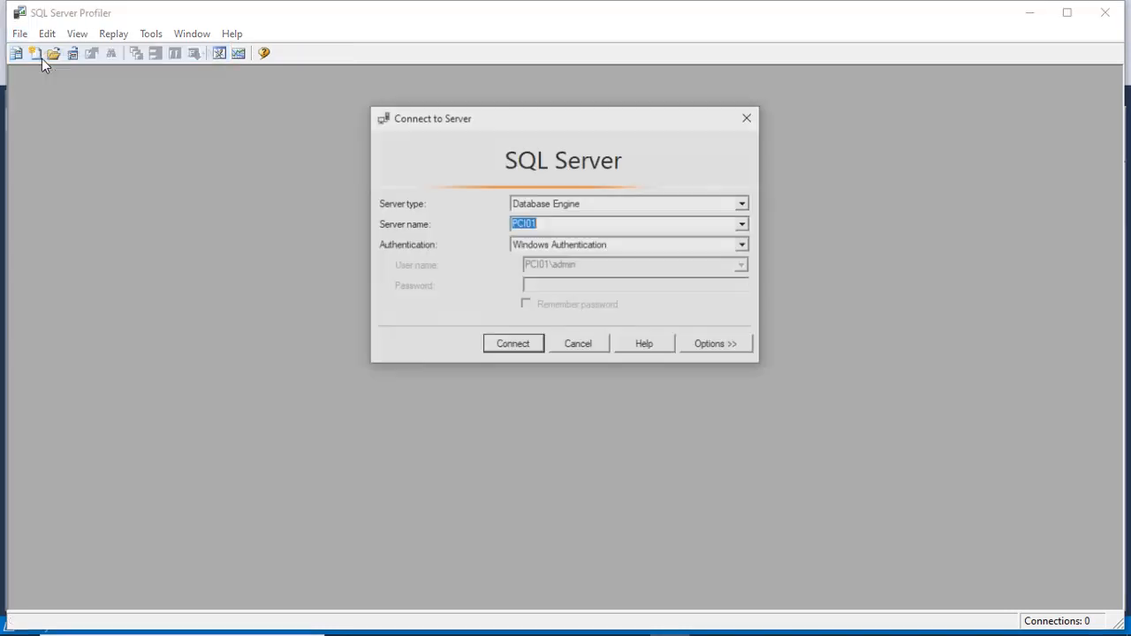
left_click(517, 345)
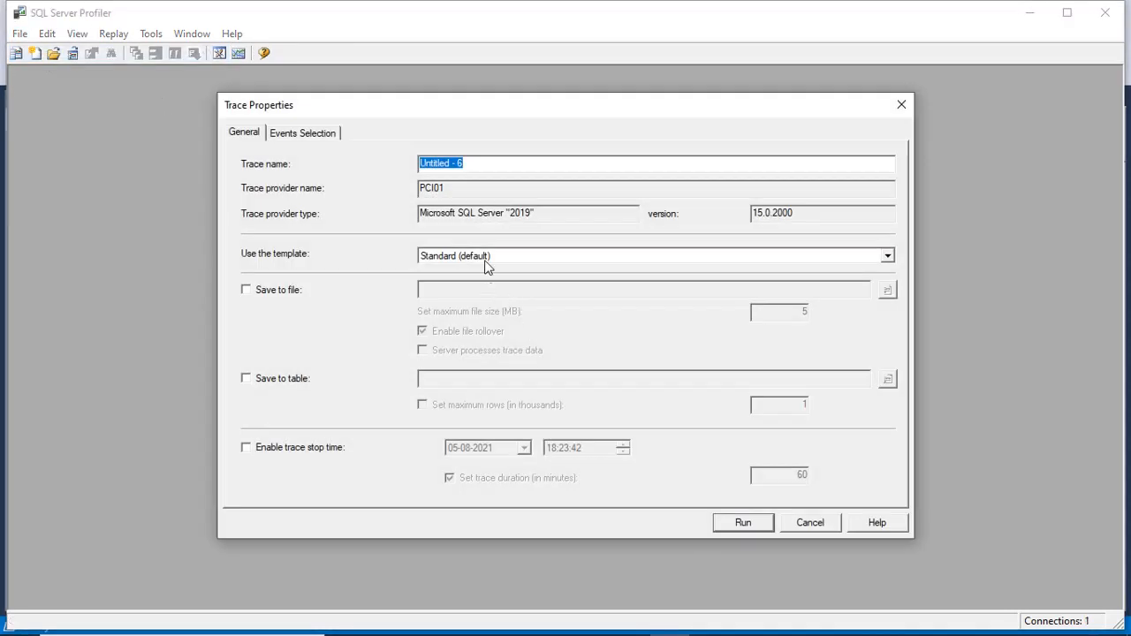
left_click(486, 256)
left_click(459, 353)
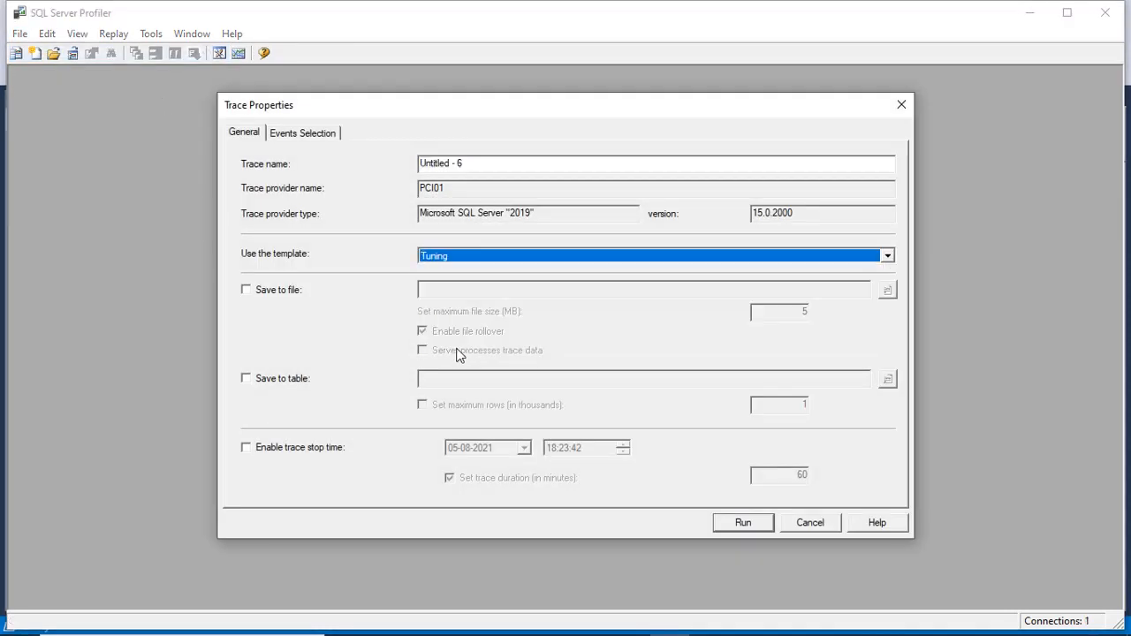
- Add a column filter so that DatabaseName is like MyDatabase, and run the trace
left_click(317, 135)
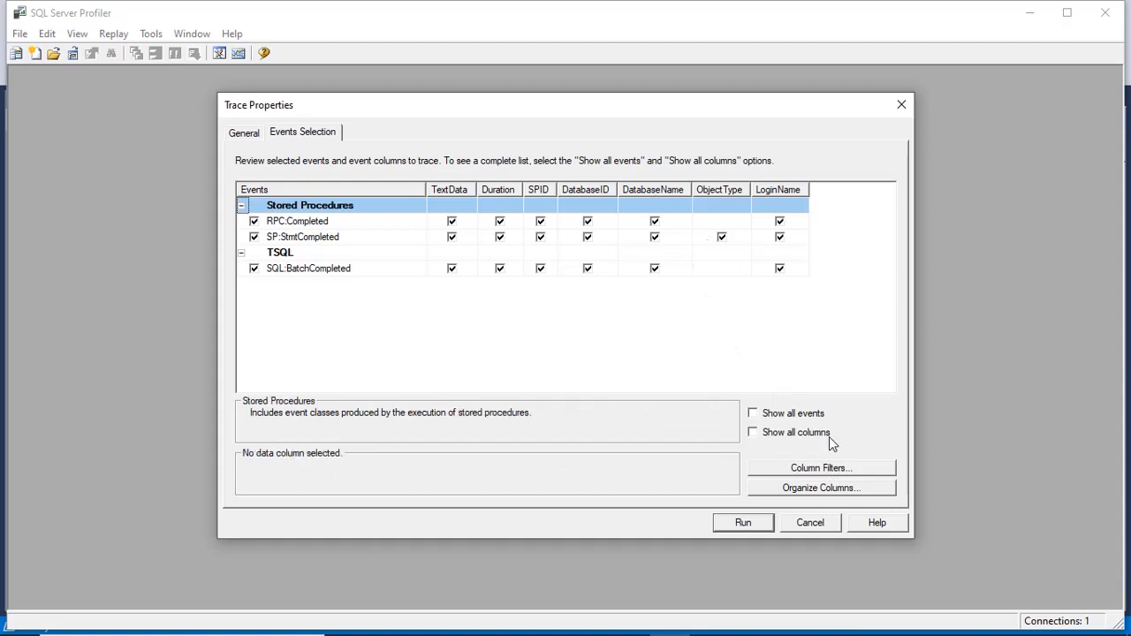
left_click(834, 473)
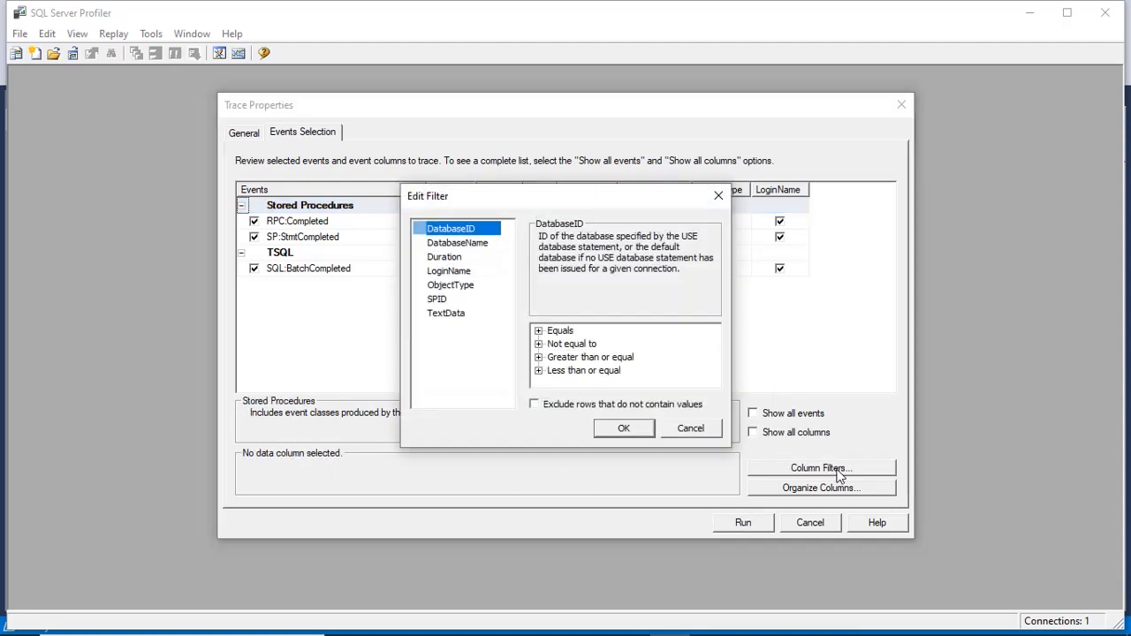
left_click(453, 245)
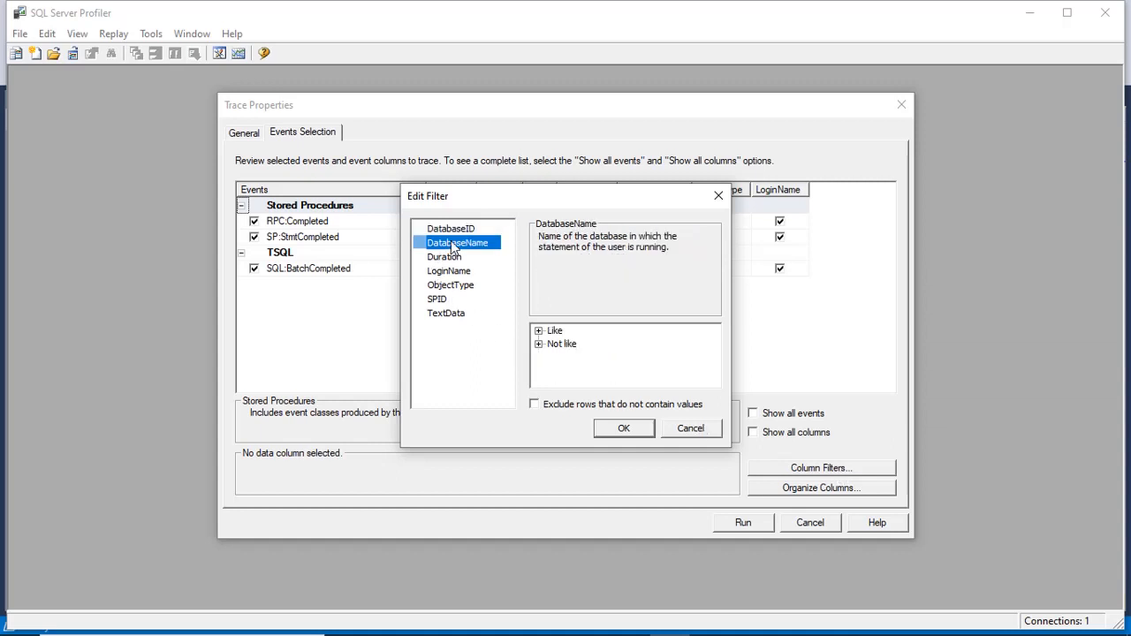
left_click(538, 331)
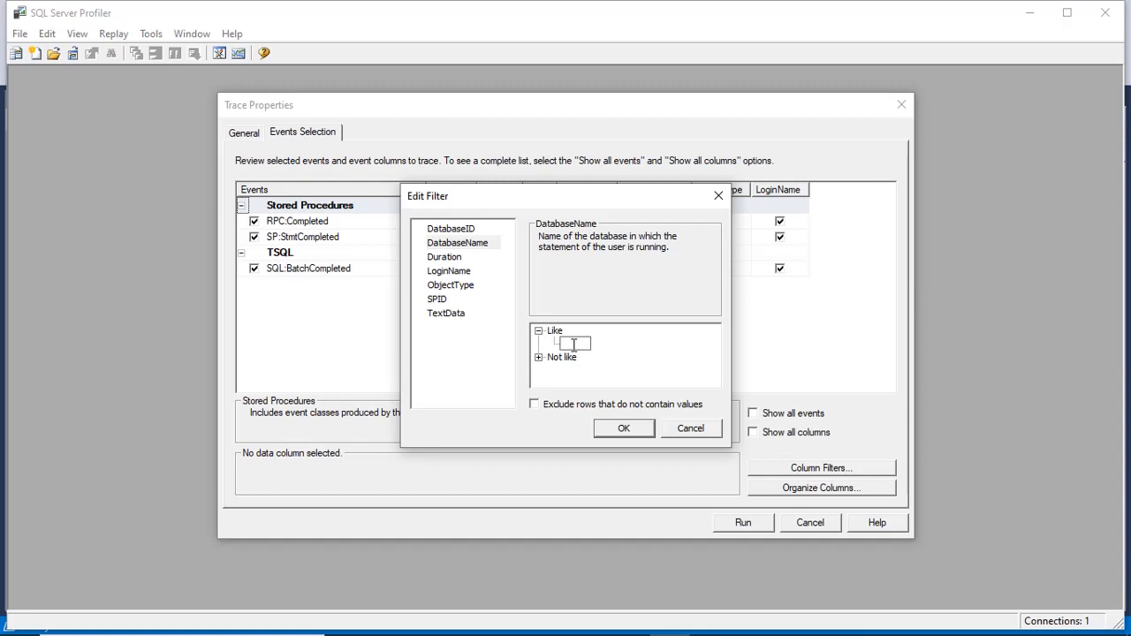
type("MyDatabase")
left_click(623, 427)
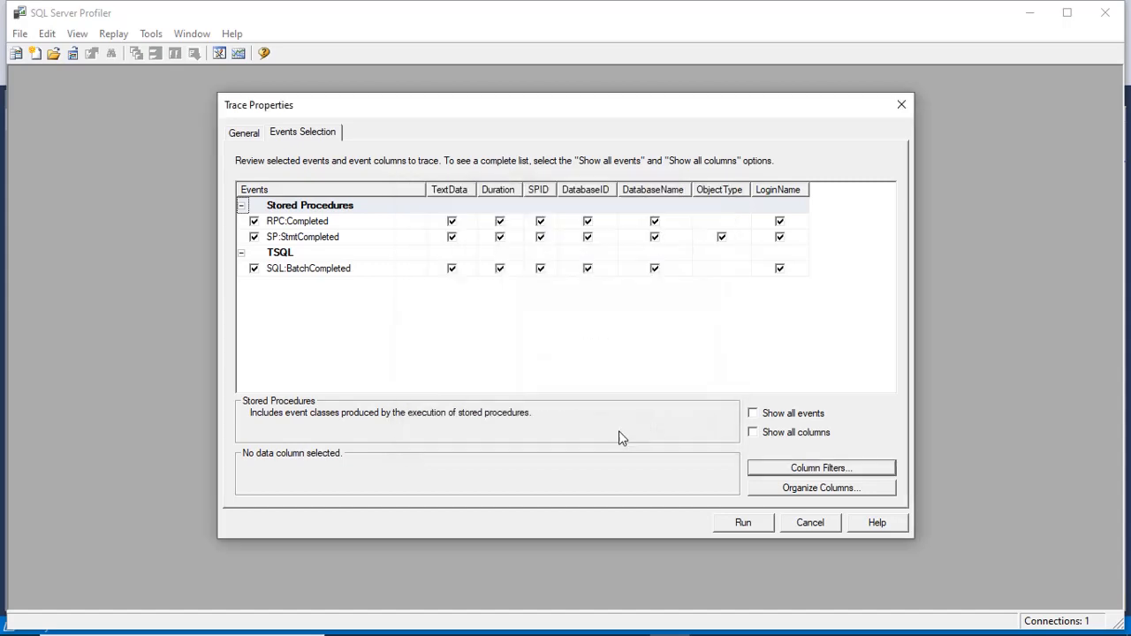
left_click(744, 523)
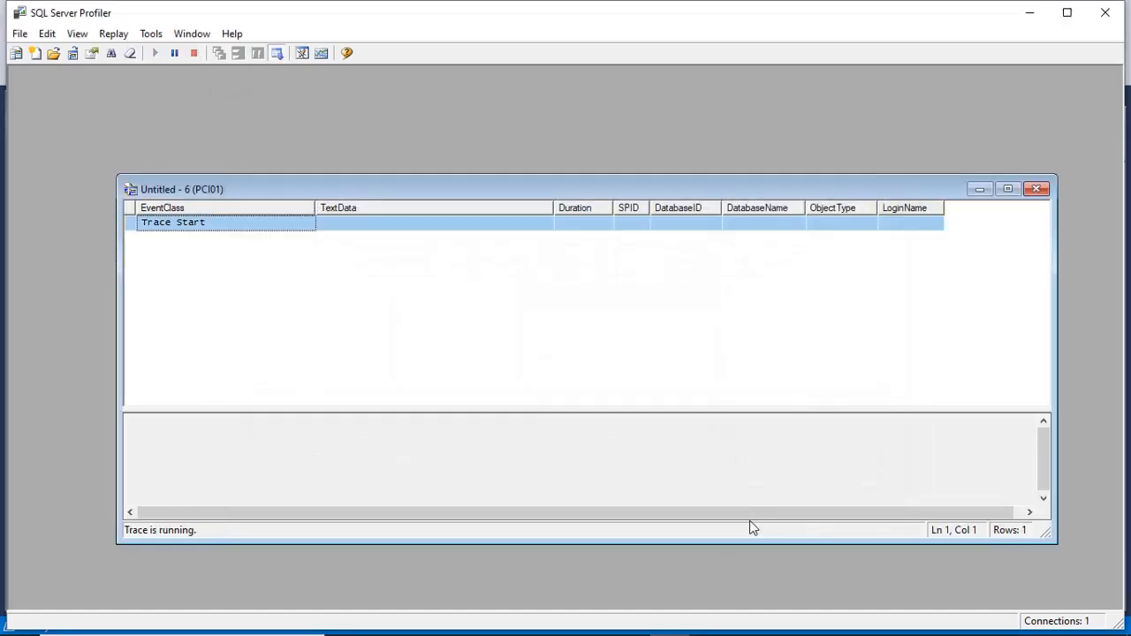
- Switch to SQL Server Management Studio and execute the sales query on TestDatabase and the employee query on MyDatabase
mouse_move(508, 629)
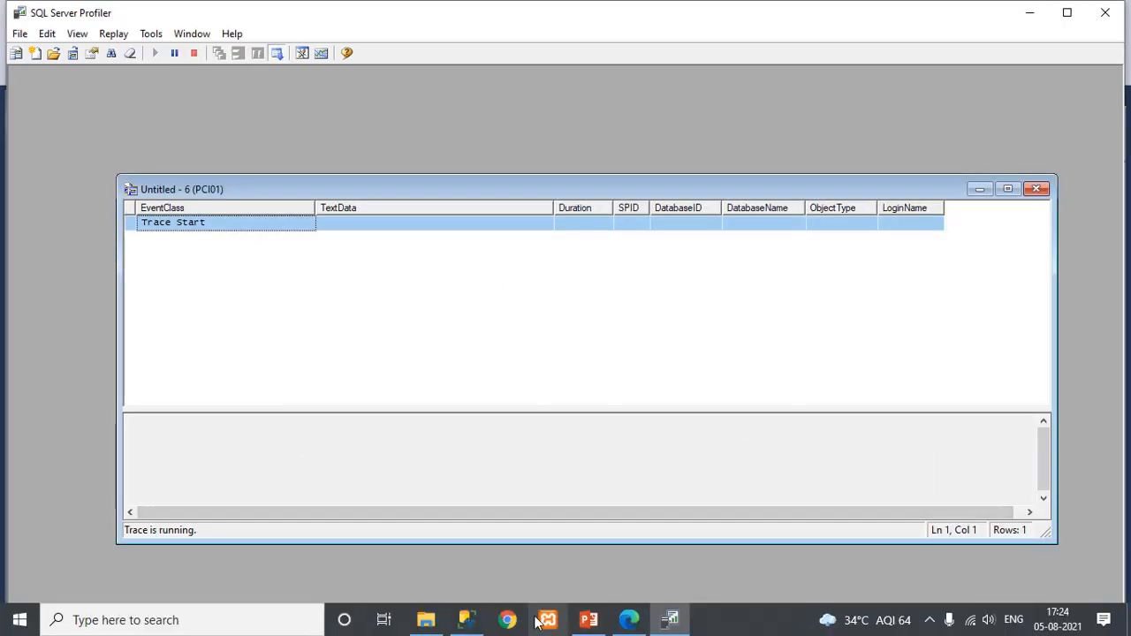
left_click(471, 626)
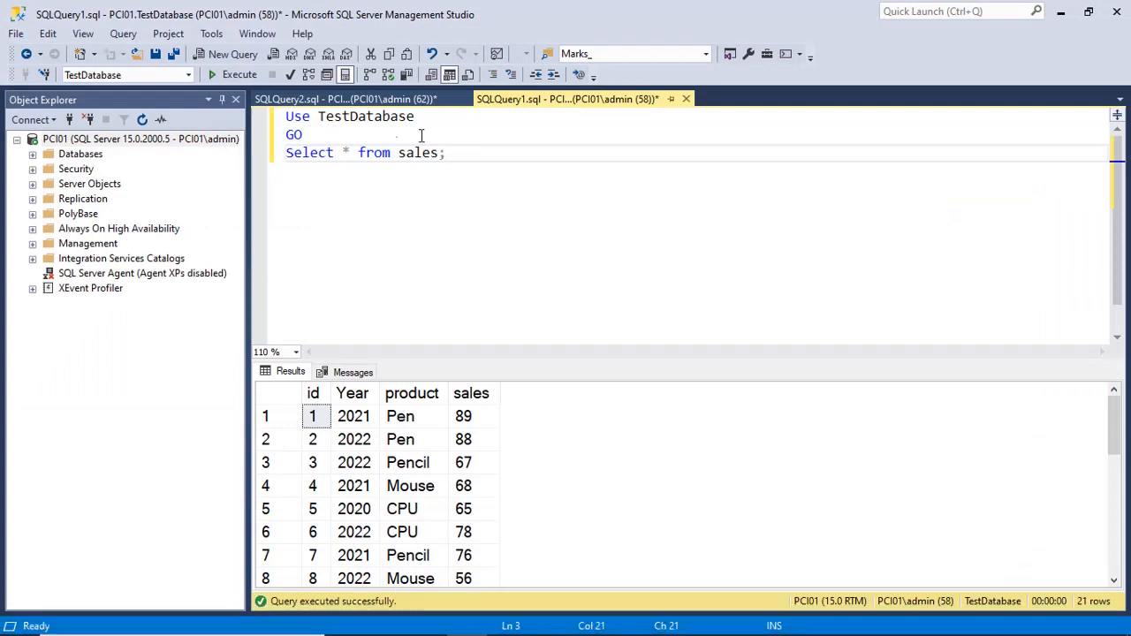
left_click(239, 74)
left_click(340, 99)
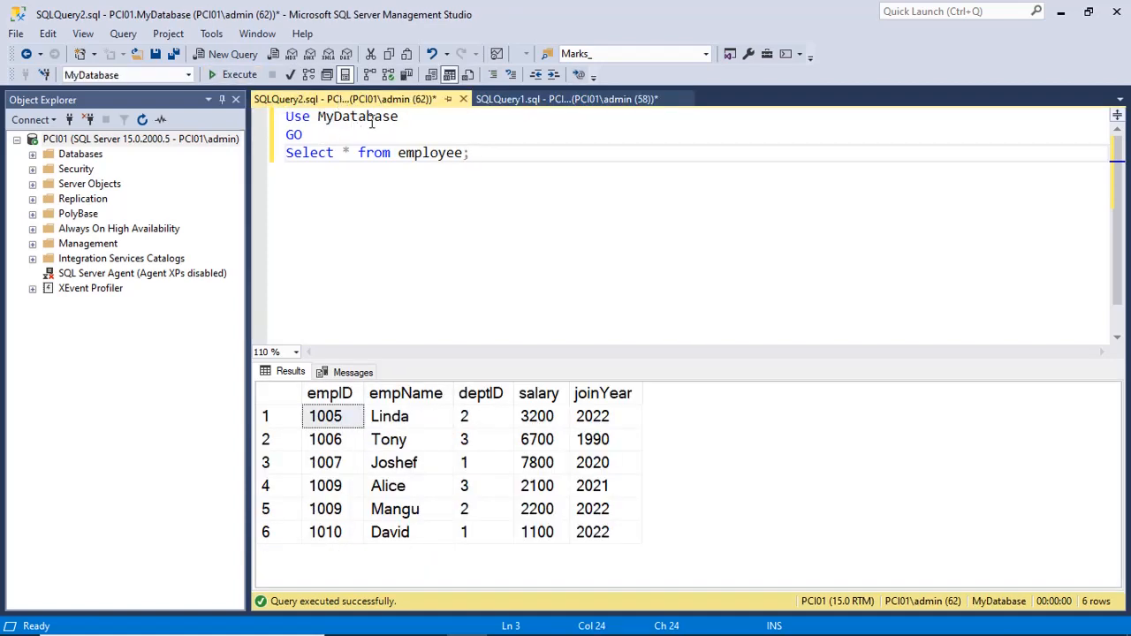
left_click(235, 76)
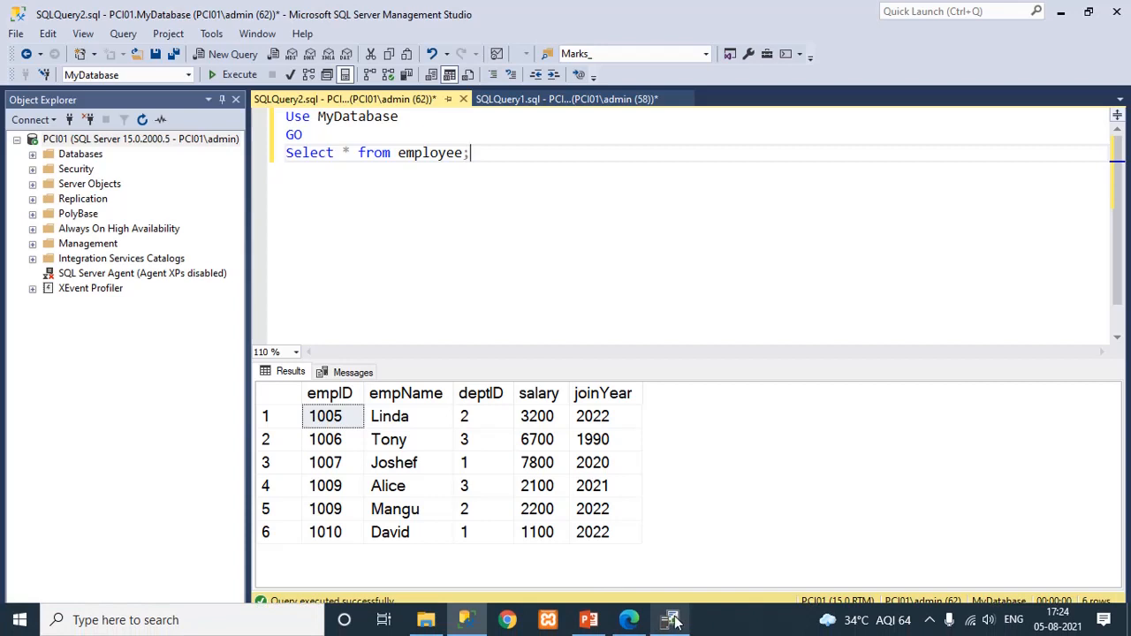
- Switch to SQL Server Profiler and set up another new trace on PCI01 using the Tuning template
left_click(671, 620)
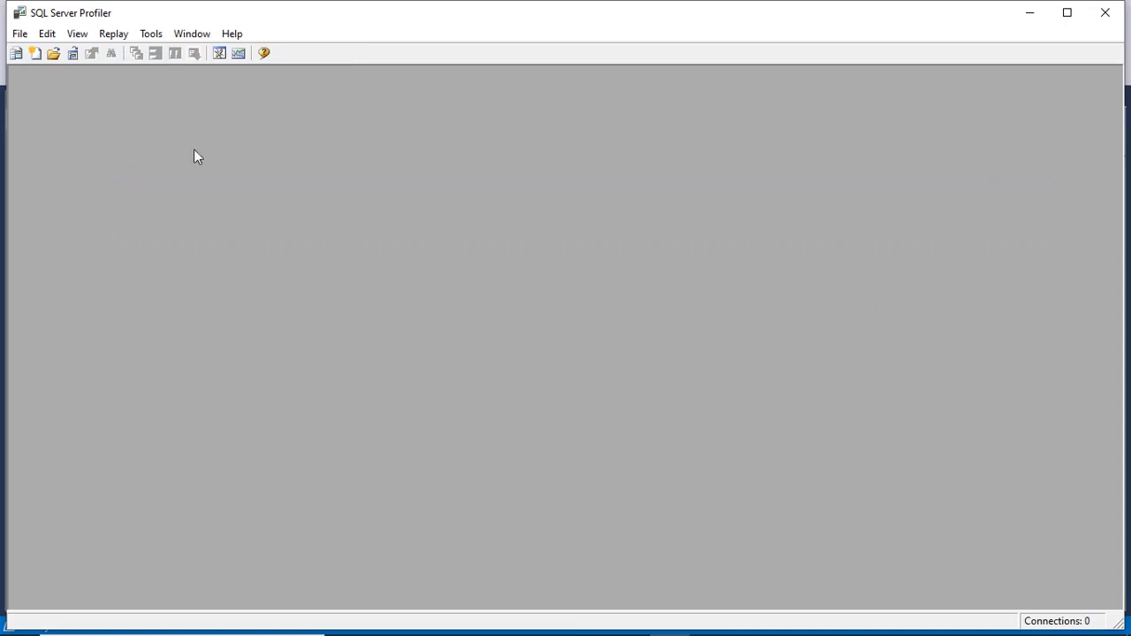
left_click(20, 34)
left_click(37, 55)
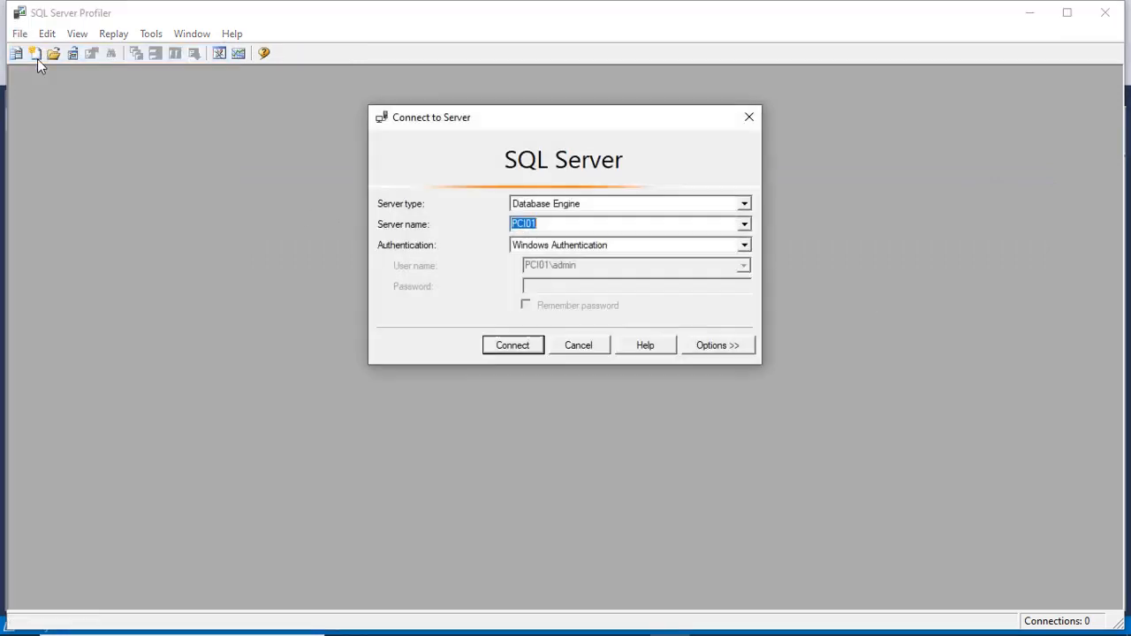
left_click(523, 351)
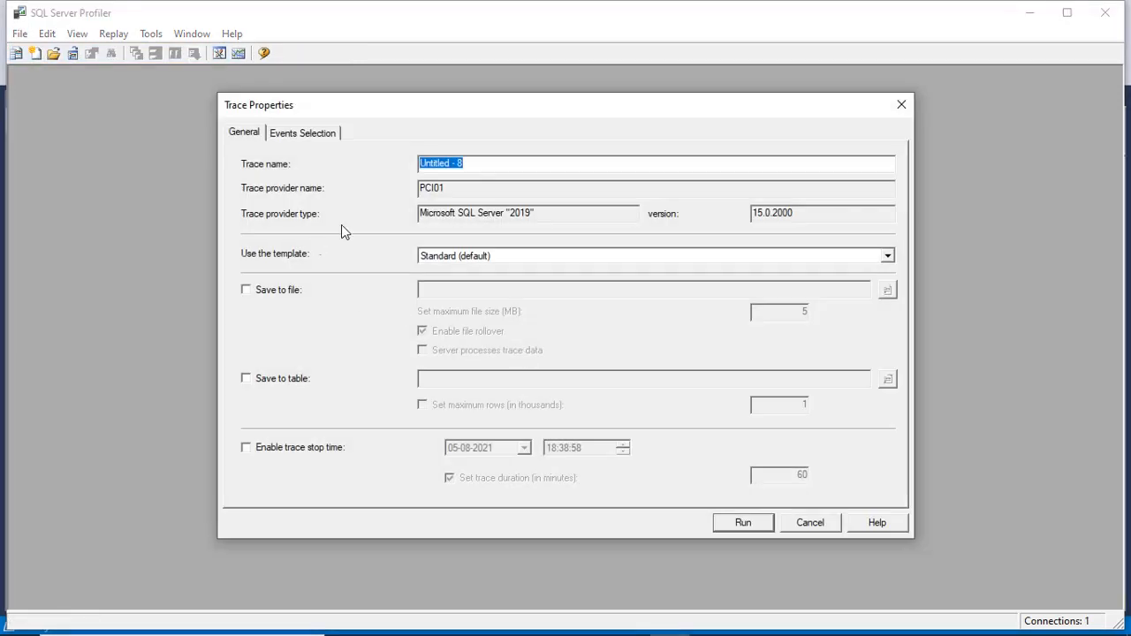
left_click(458, 256)
left_click(459, 345)
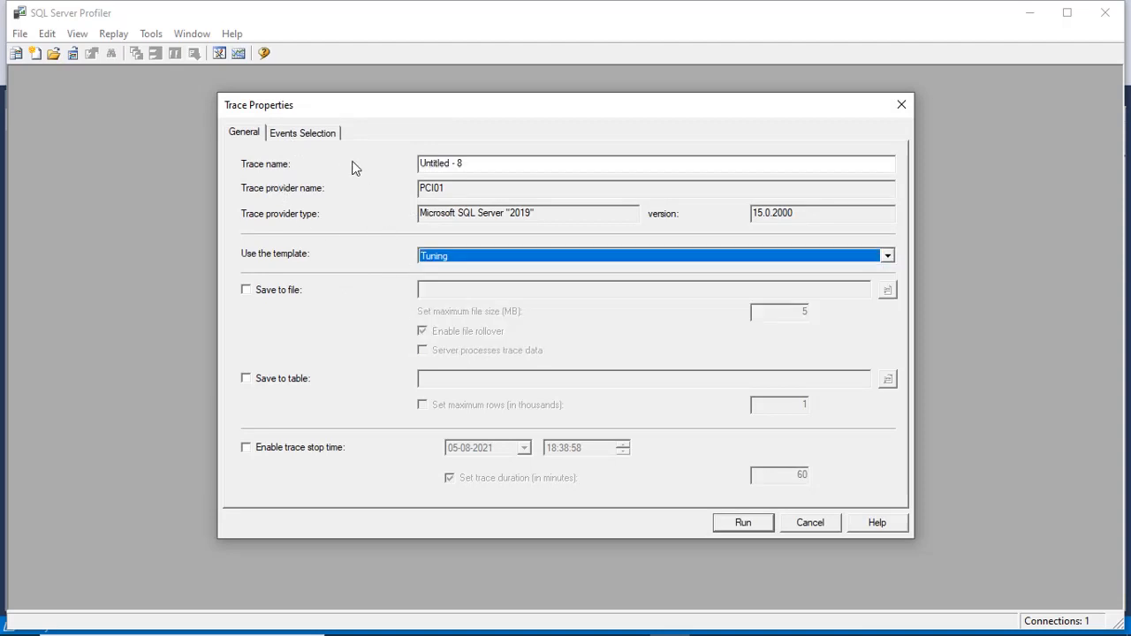
- Add a column filter so that TextData is like %employee%, and run the trace
left_click(305, 134)
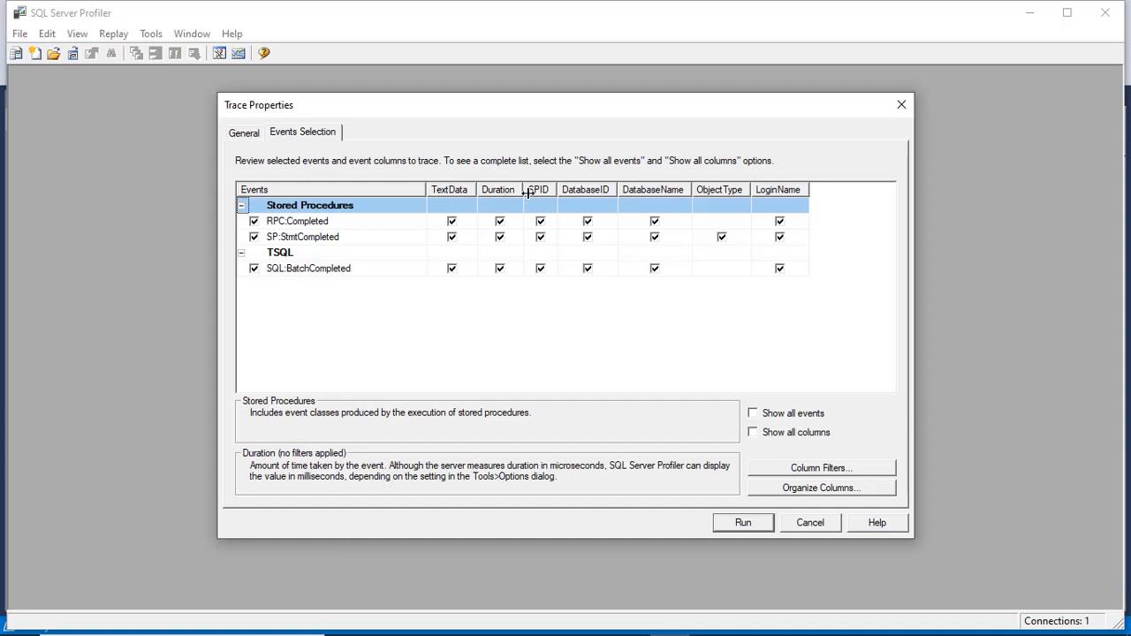
left_click(793, 469)
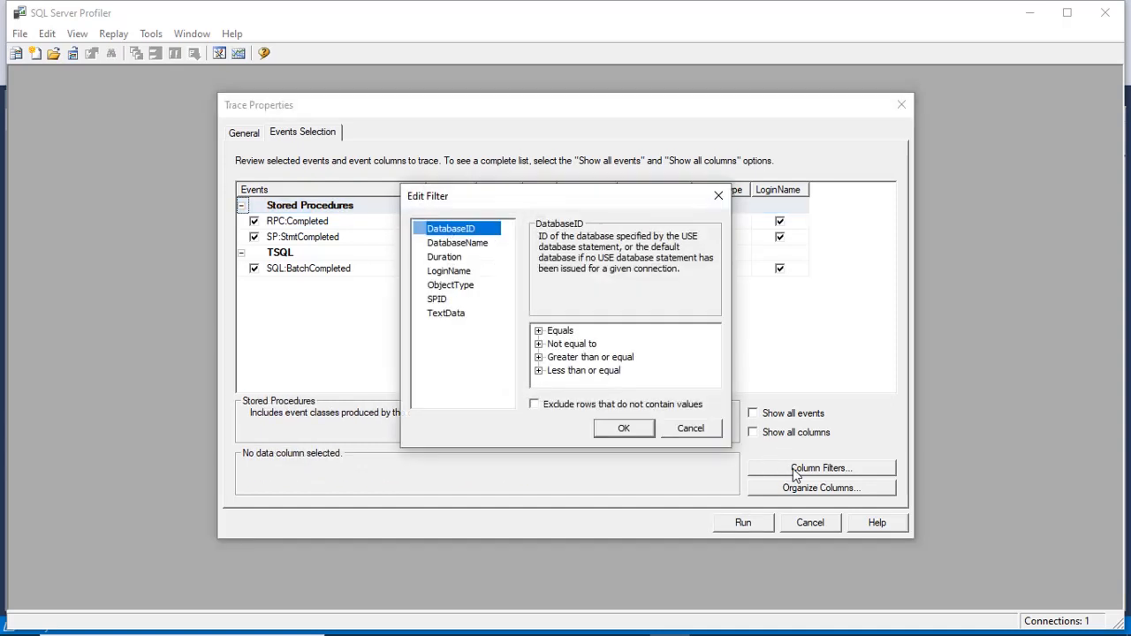
left_click(449, 315)
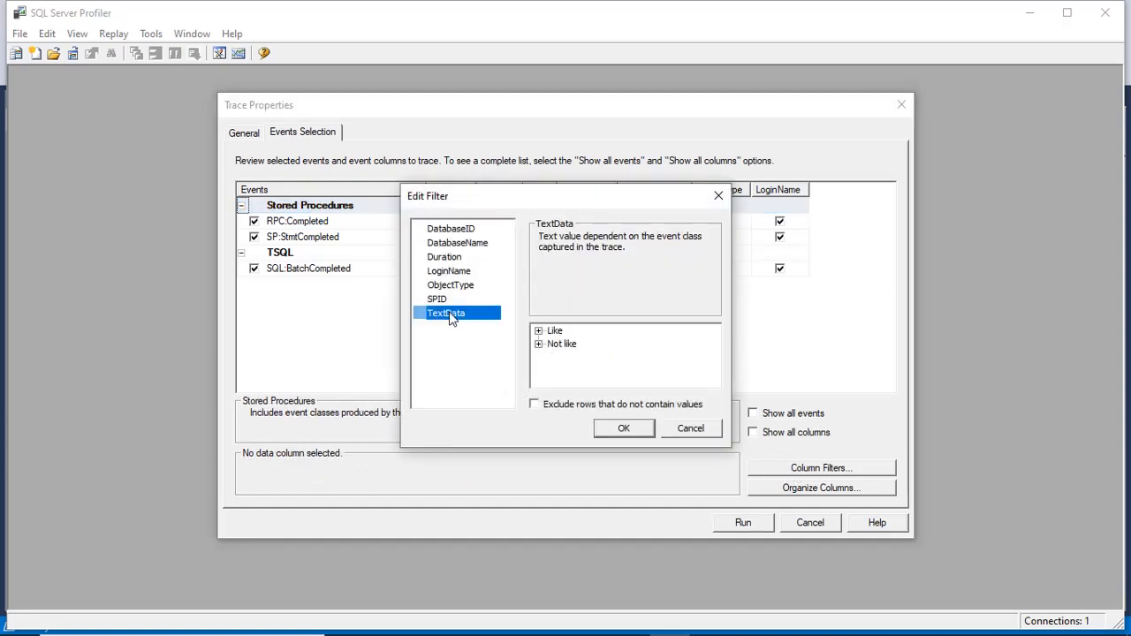
left_click(538, 331)
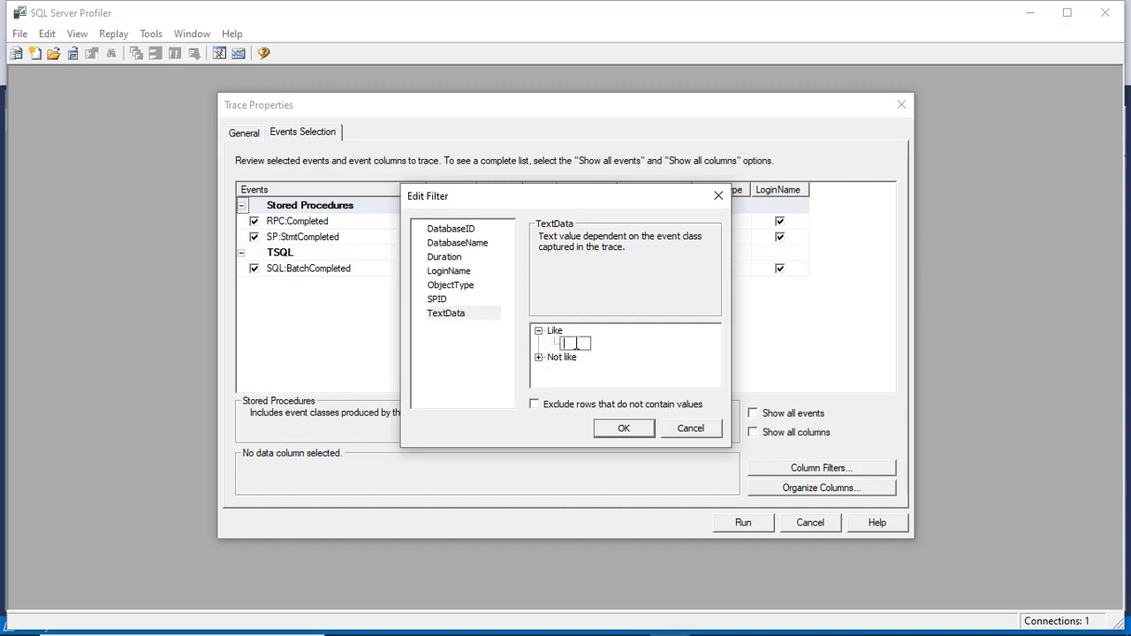
type("%%")
type("emplo")
type("yee%")
left_click(460, 318)
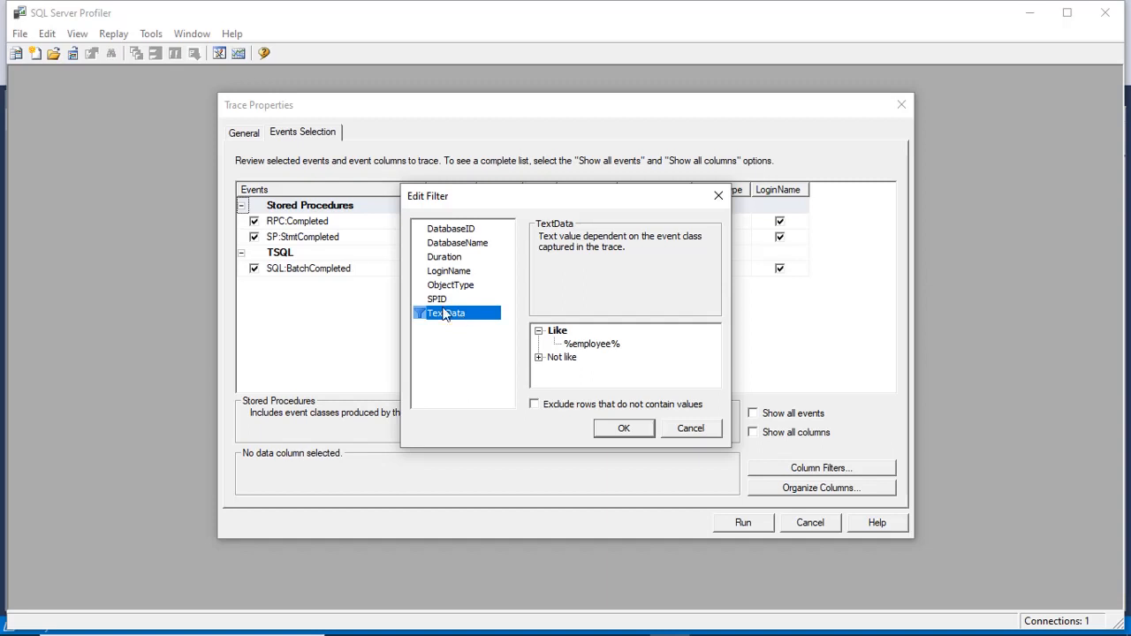
left_click(639, 430)
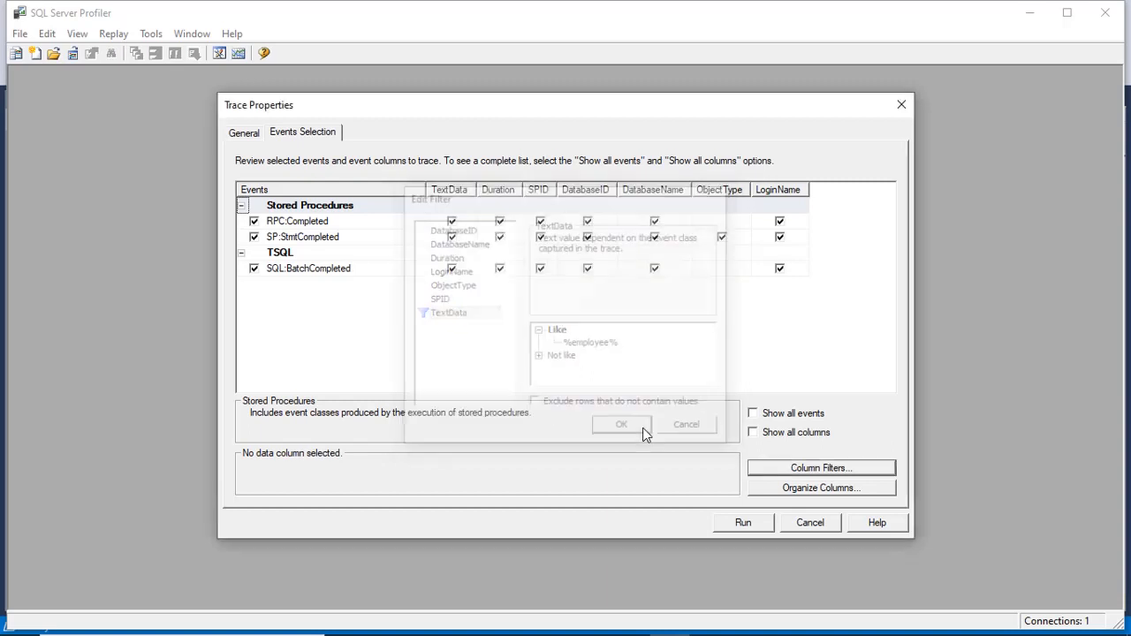
left_click(756, 527)
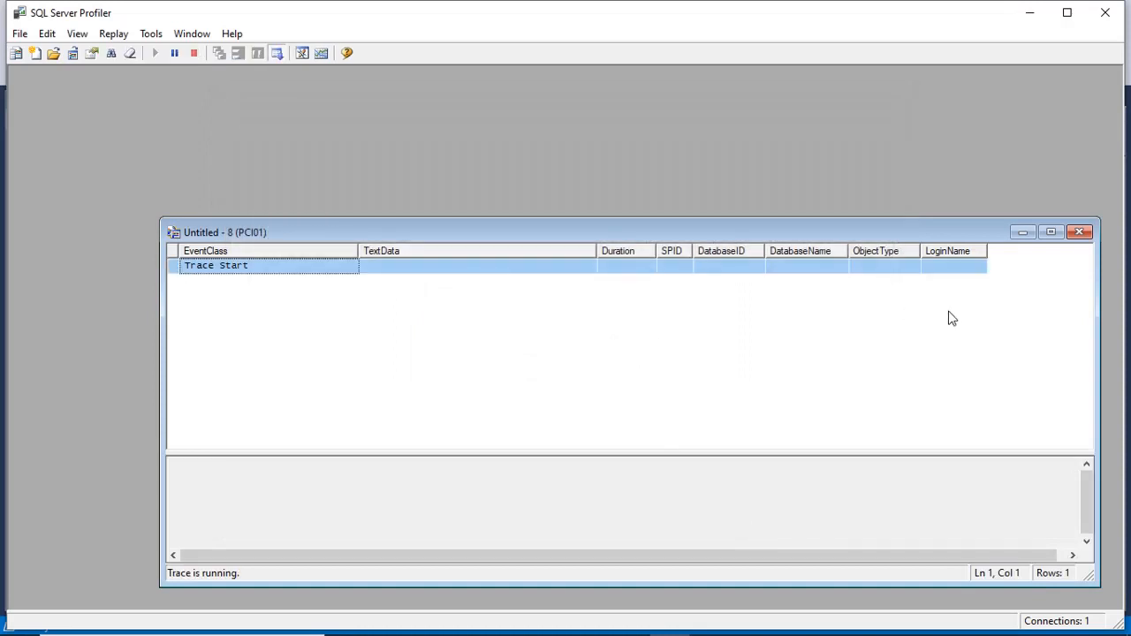
- Switch to SQL Server Management Studio, execute the employee query from SQLQuery2.sql, and check the captured events in SQL Server Profiler
mouse_move(545, 634)
left_click(465, 619)
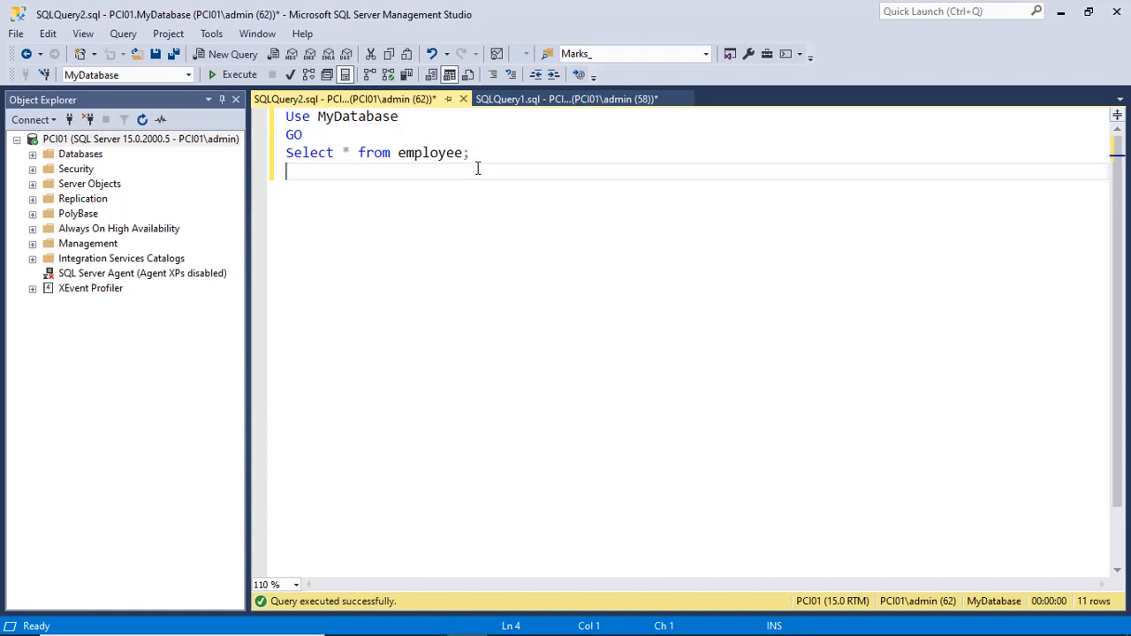
double_click(424, 155)
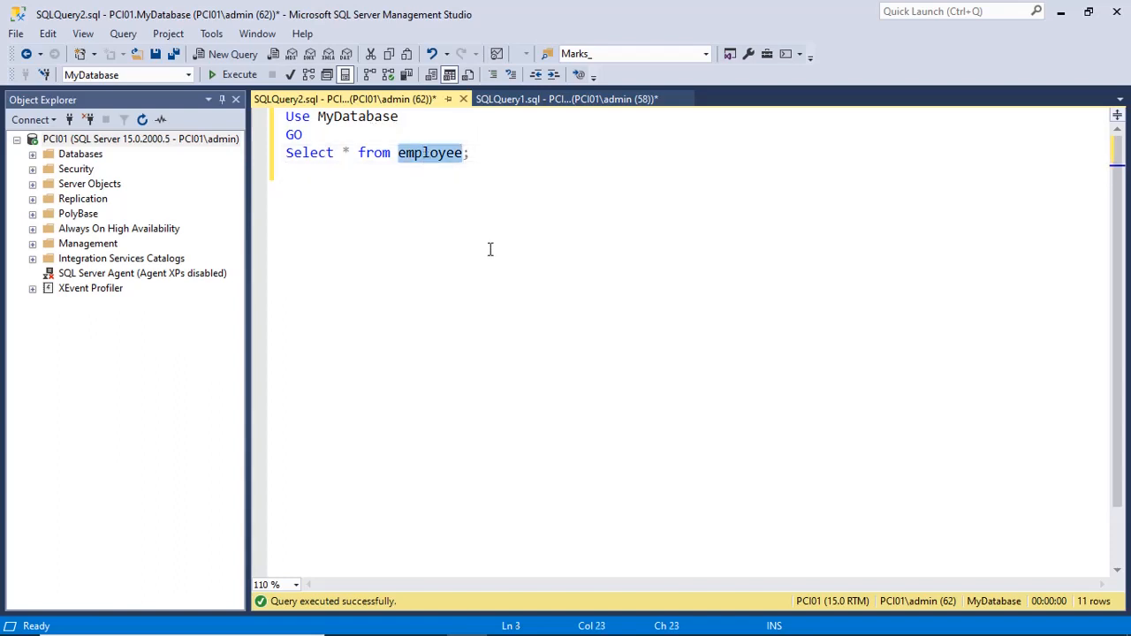
left_click(491, 169)
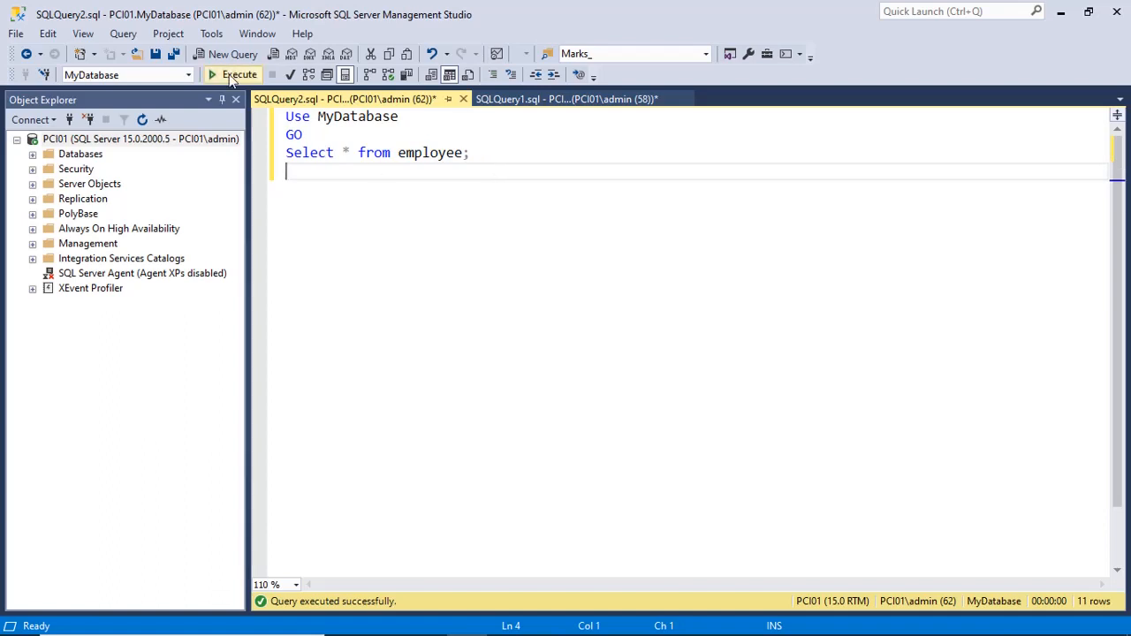
left_click(233, 75)
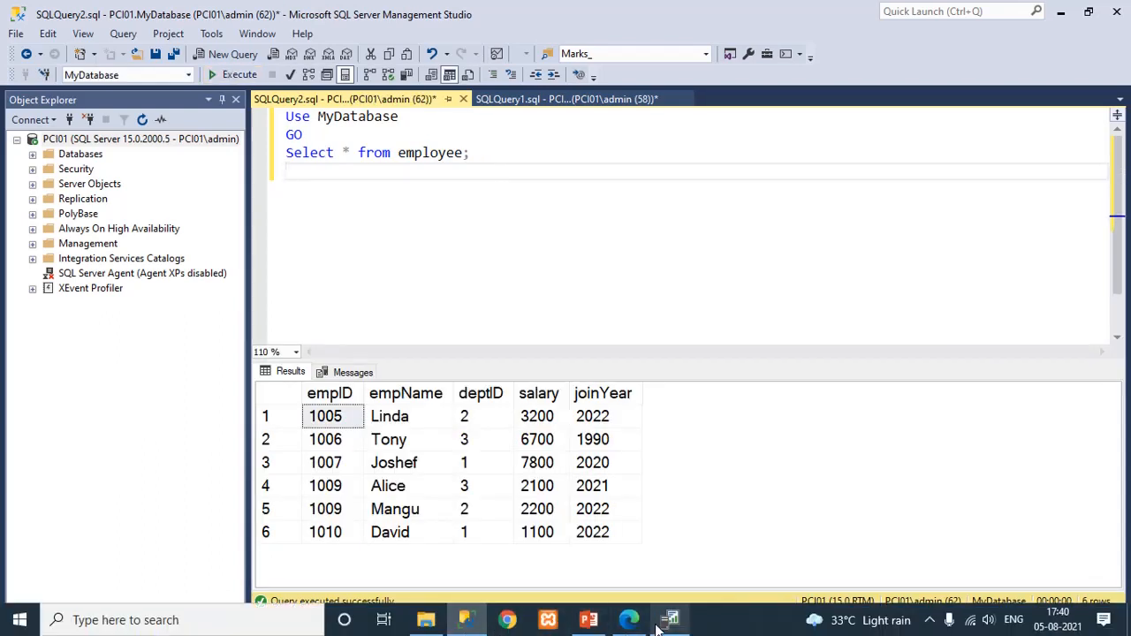
left_click(671, 619)
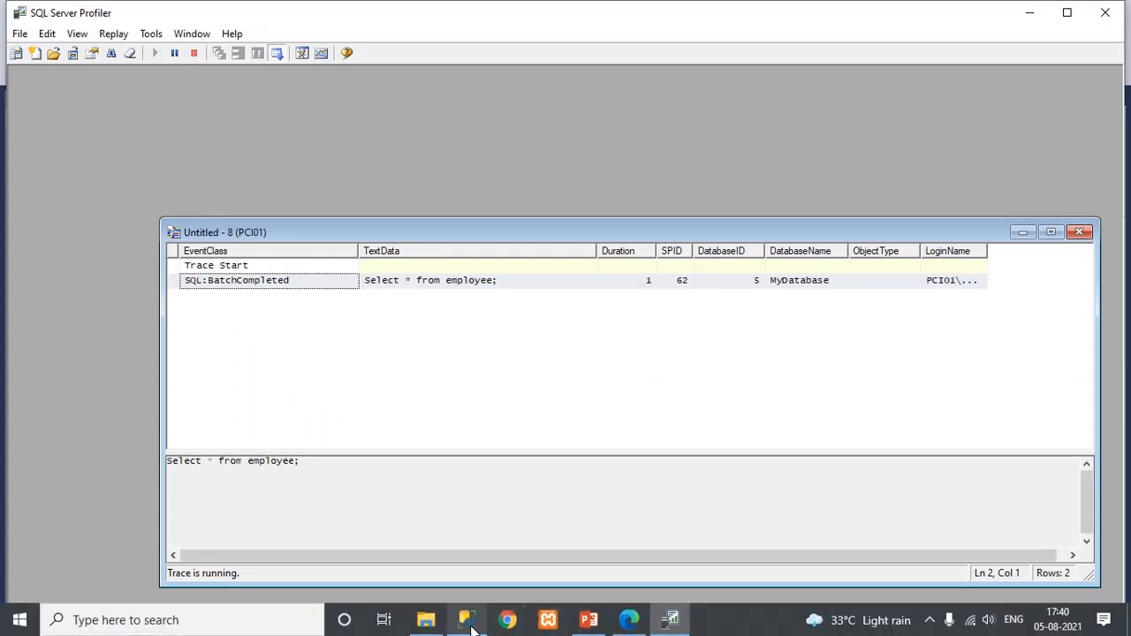
- Switch to SQL Server Management Studio, append GO and "select * from depts;" below the employee query, and execute the script
left_click(466, 629)
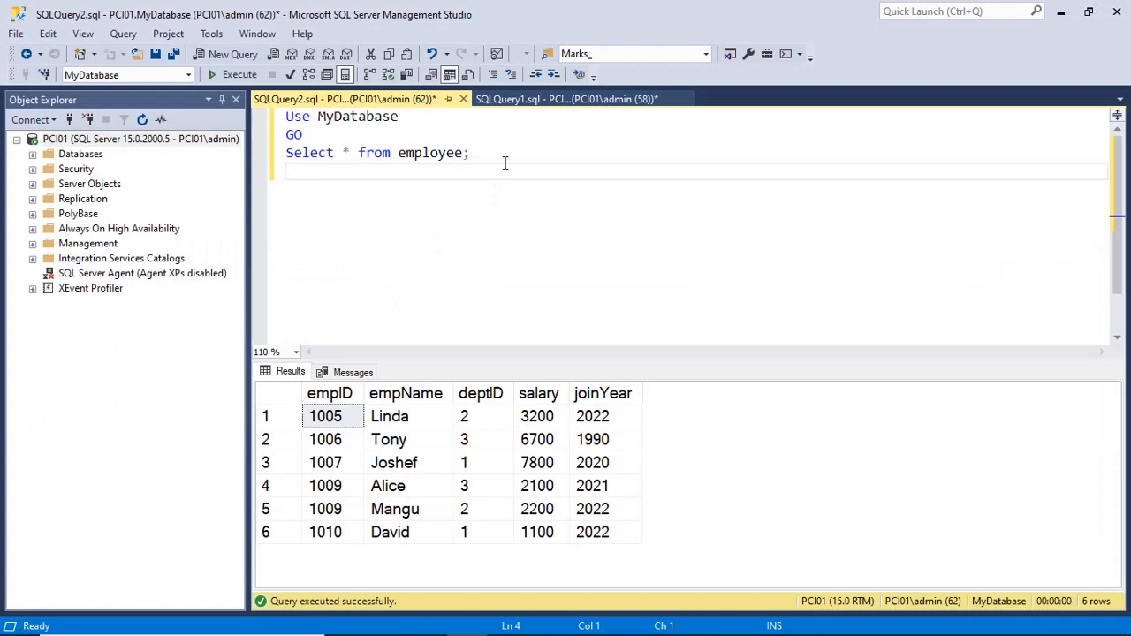
type("GO")
key("Return")
type("sel")
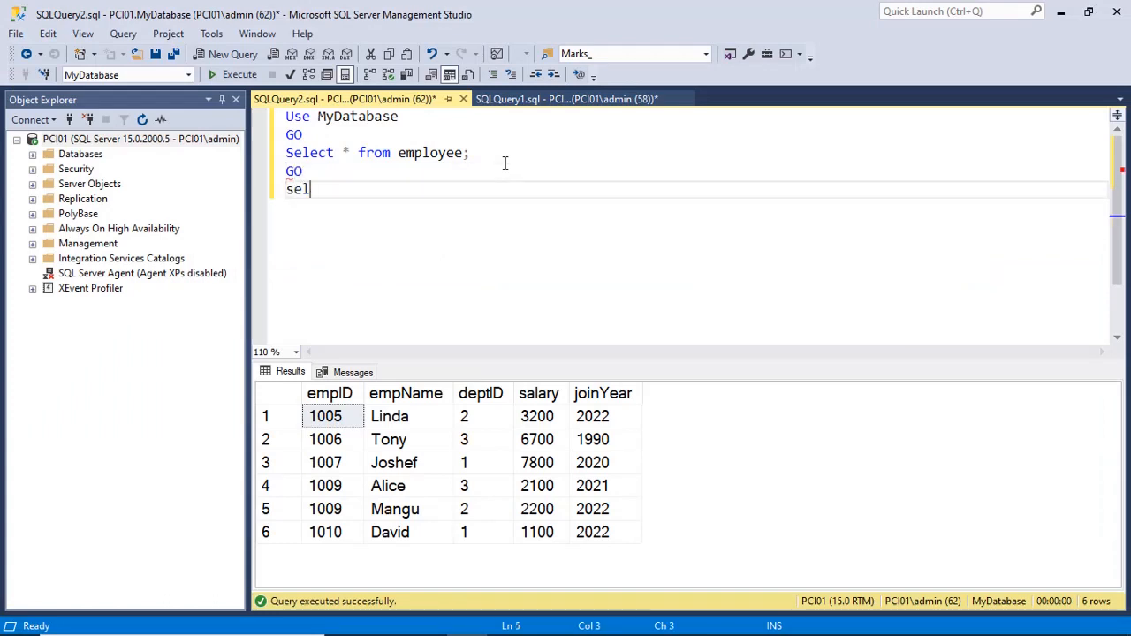
type("ect * from de")
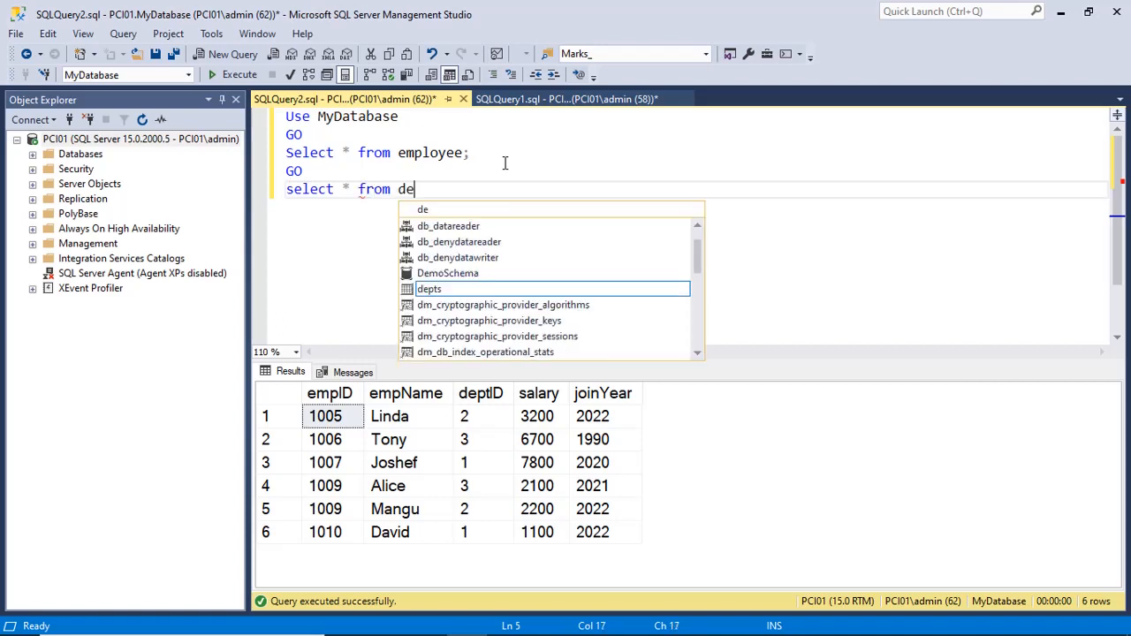
type("pts")
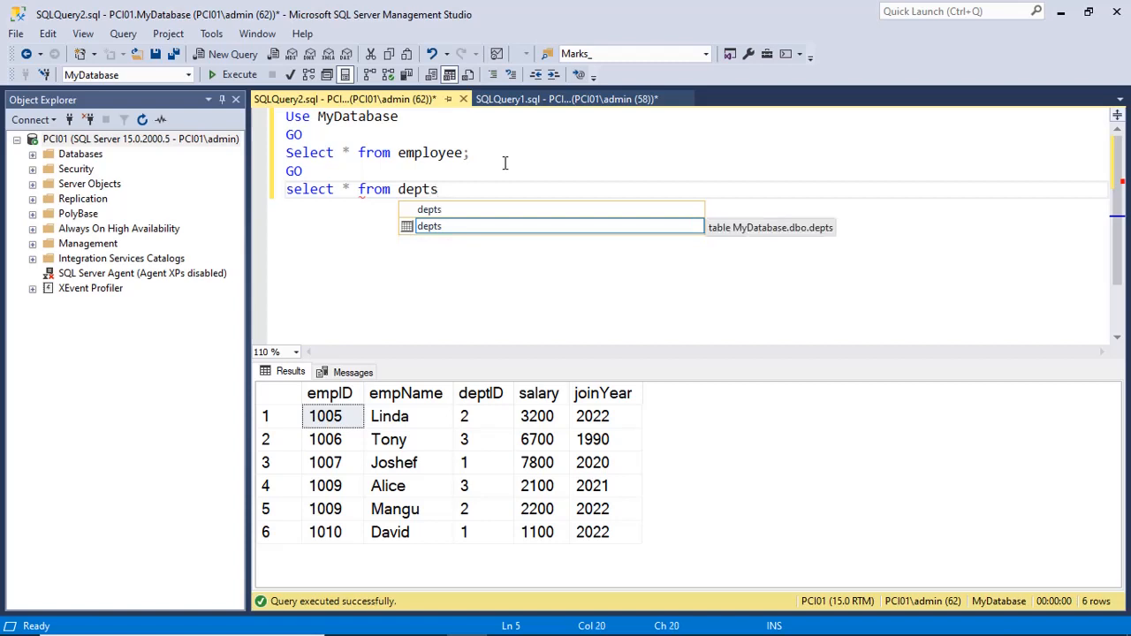
type(";")
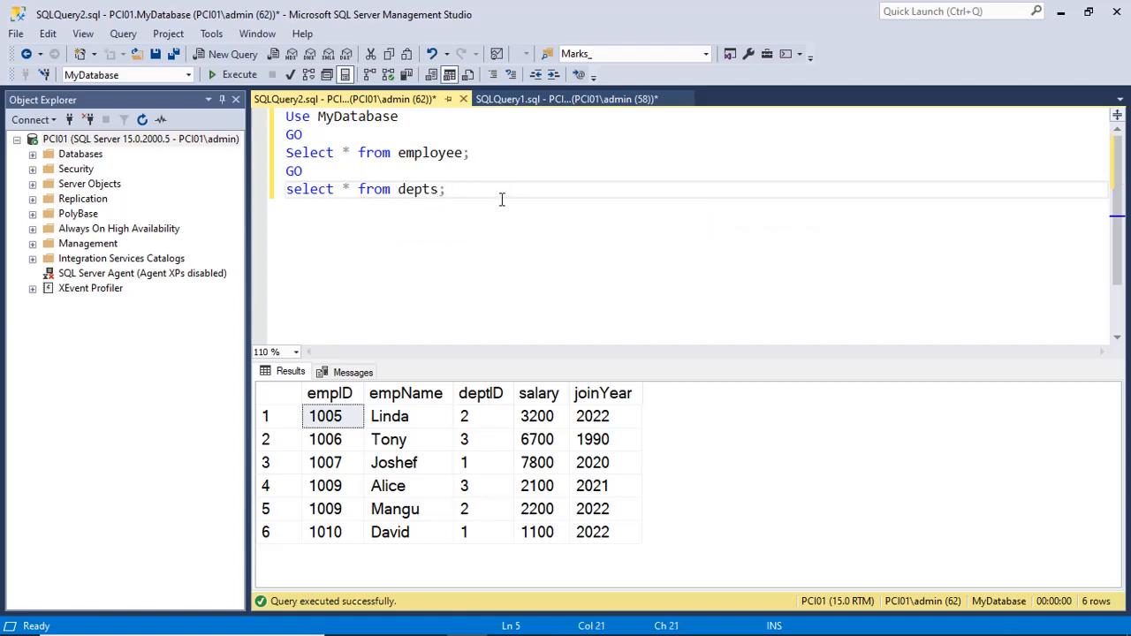
left_click(238, 75)
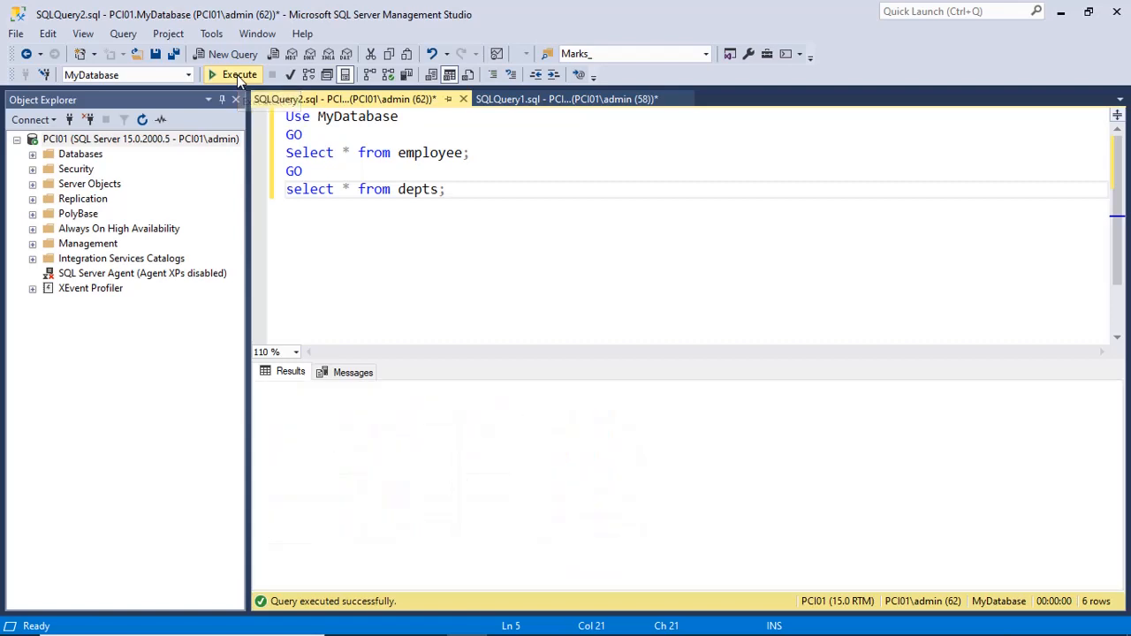
- Switch to SQL Server Management Studio, execute the script querying employee, depts and emp2, and check the captured events in SQL Server Profiler
left_click(672, 620)
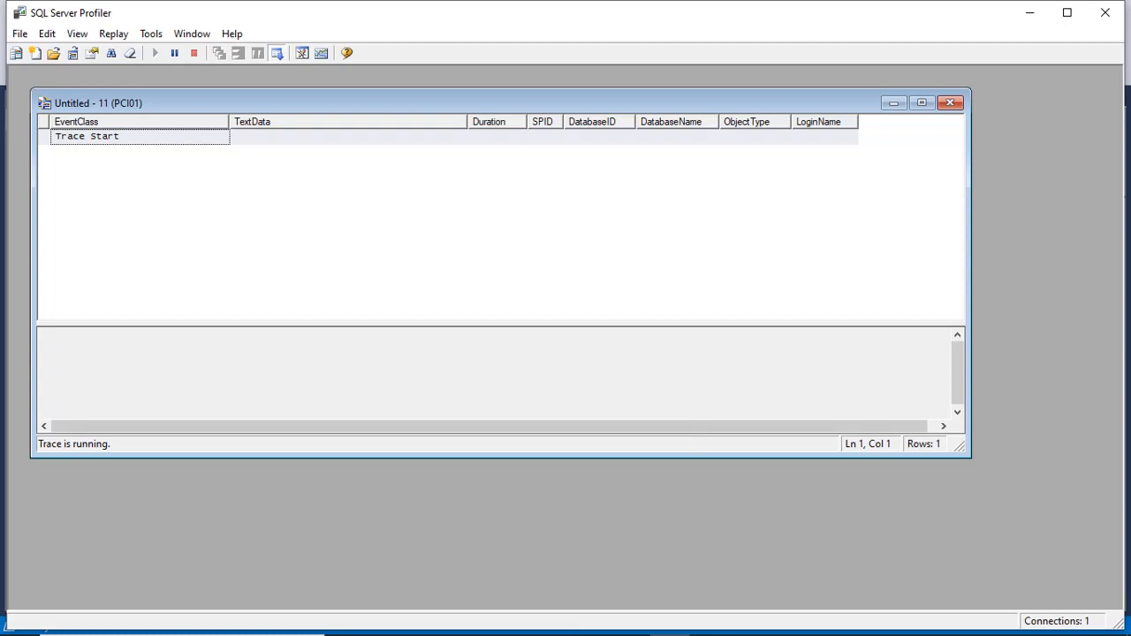
left_click(466, 621)
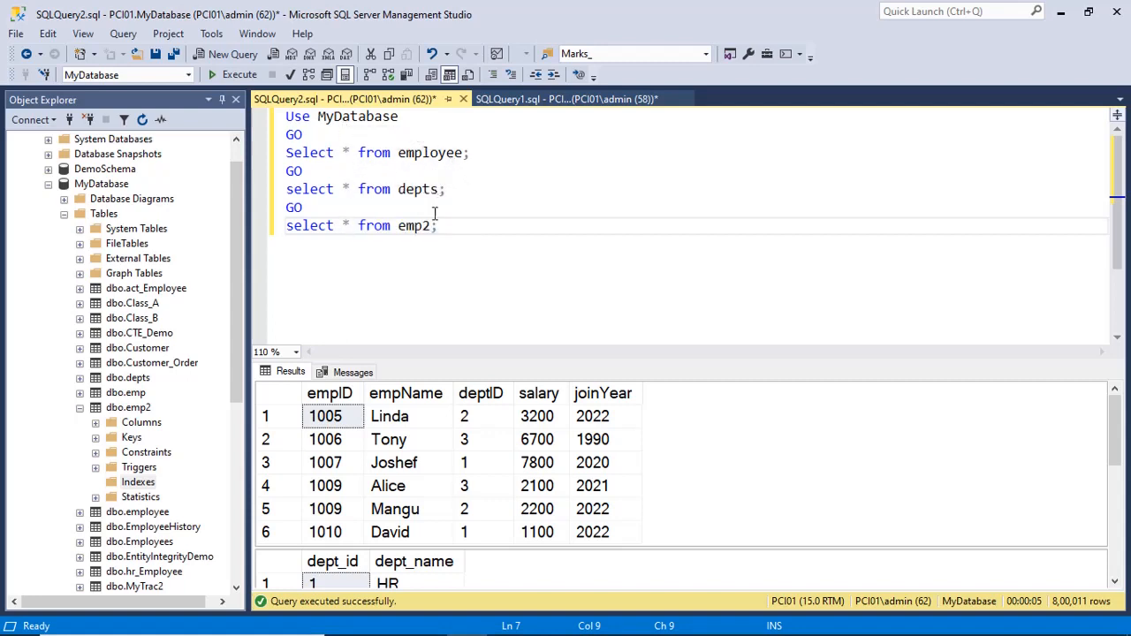
left_click(545, 232)
left_click(247, 78)
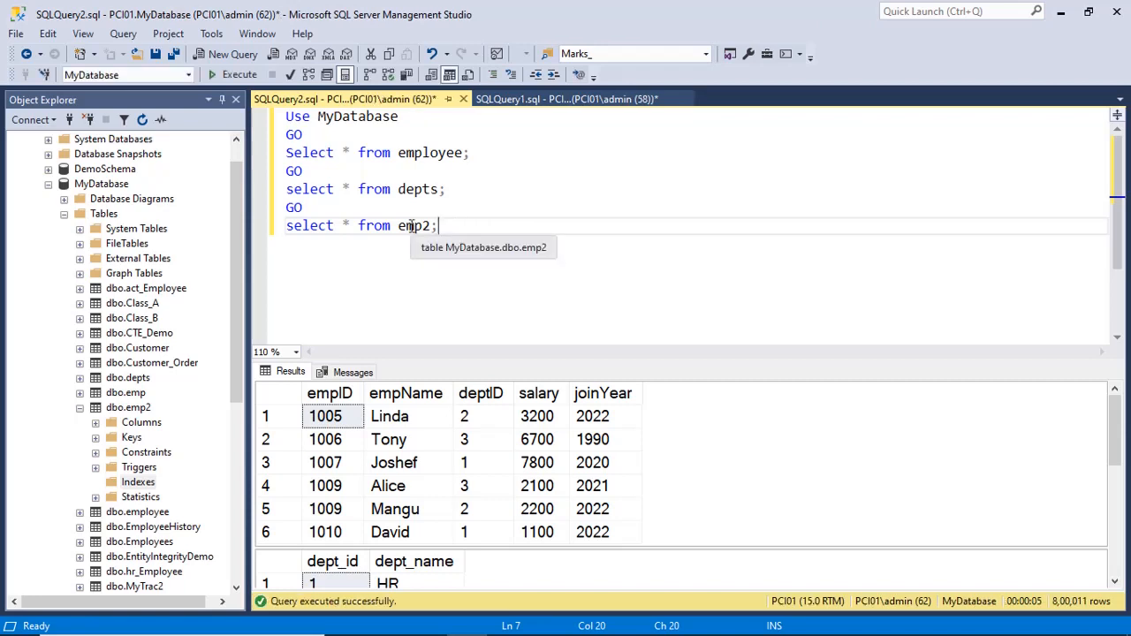
left_click(670, 620)
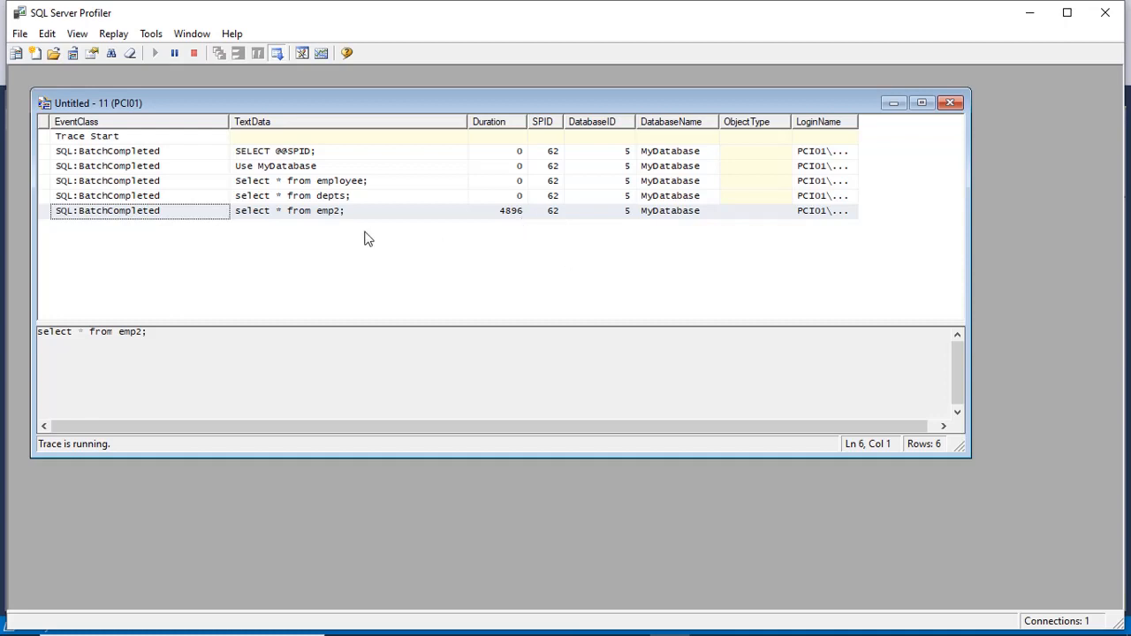
- Stop the running trace and open the events selection in its properties
left_click(193, 53)
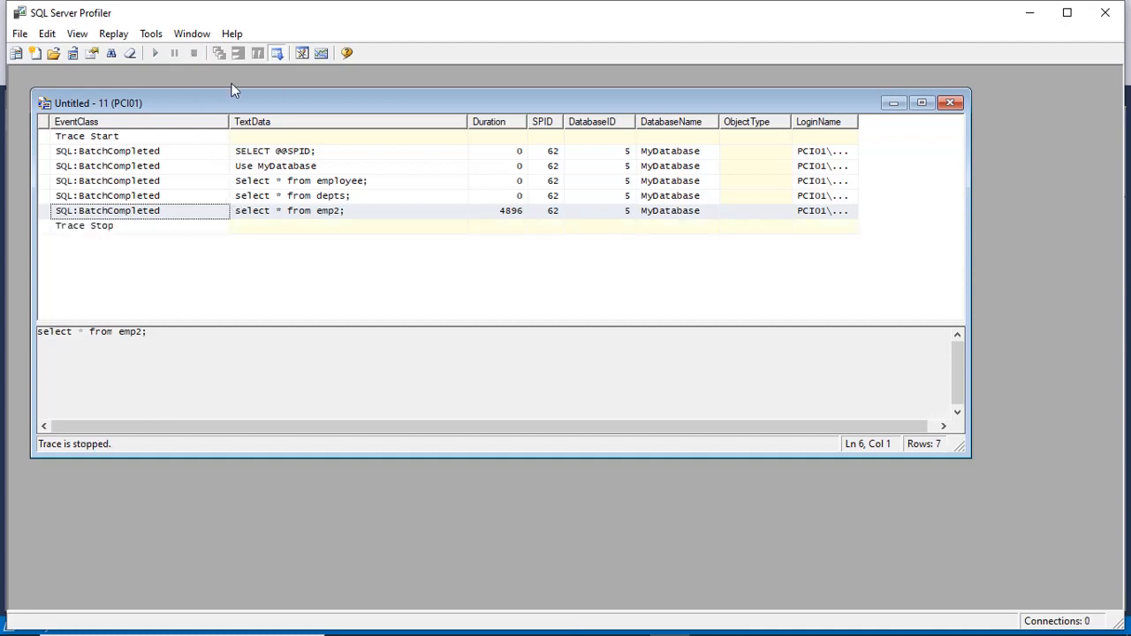
right_click(323, 211)
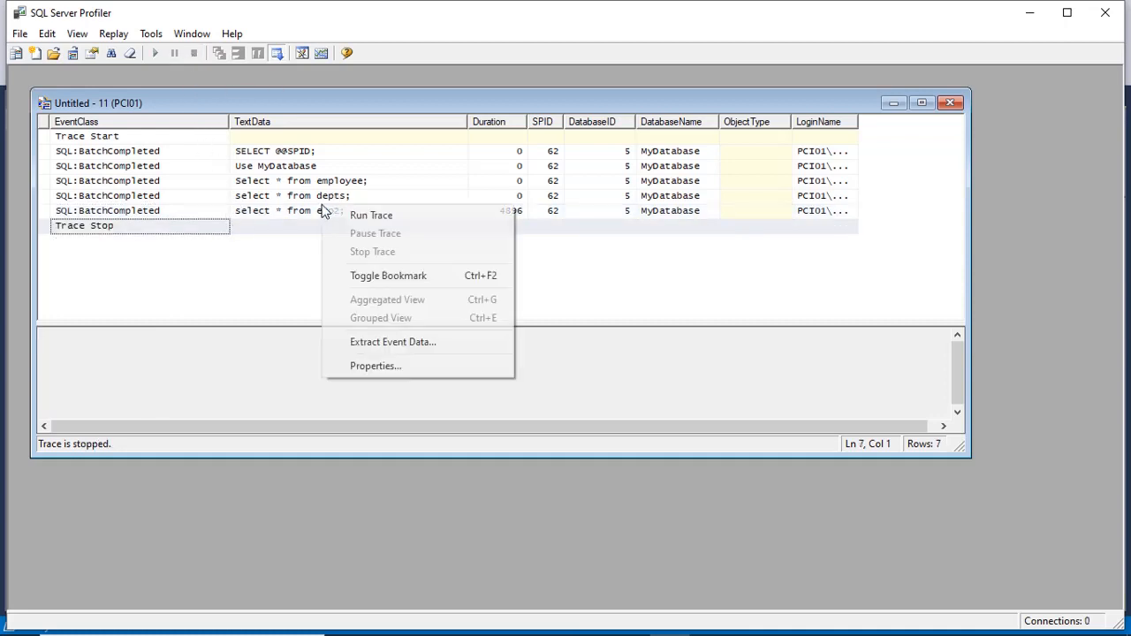
left_click(378, 365)
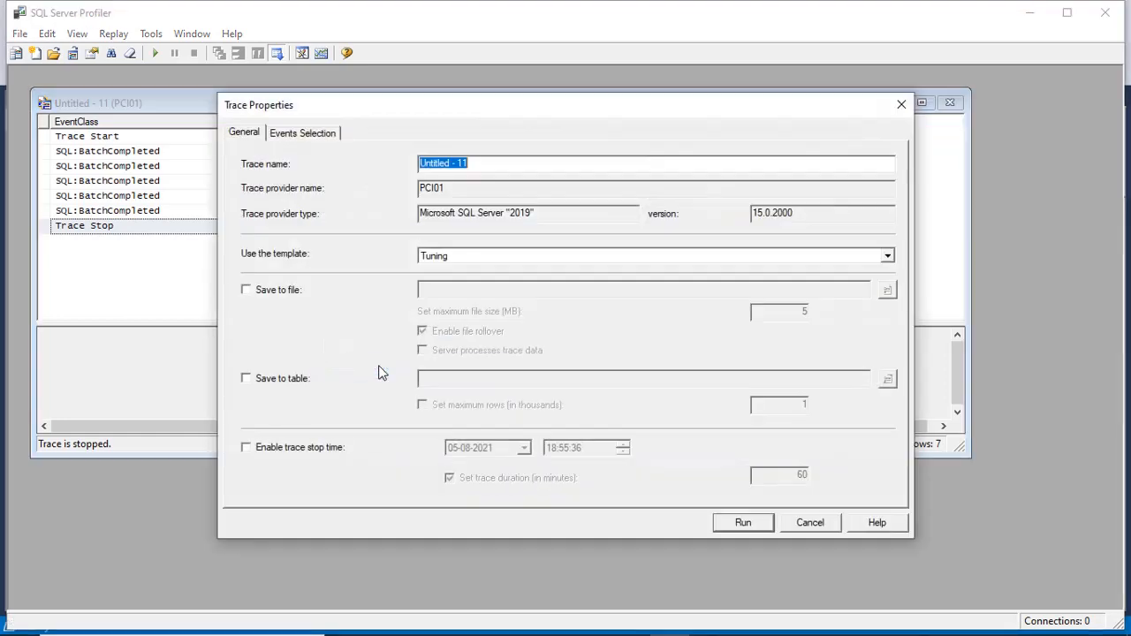
left_click(317, 137)
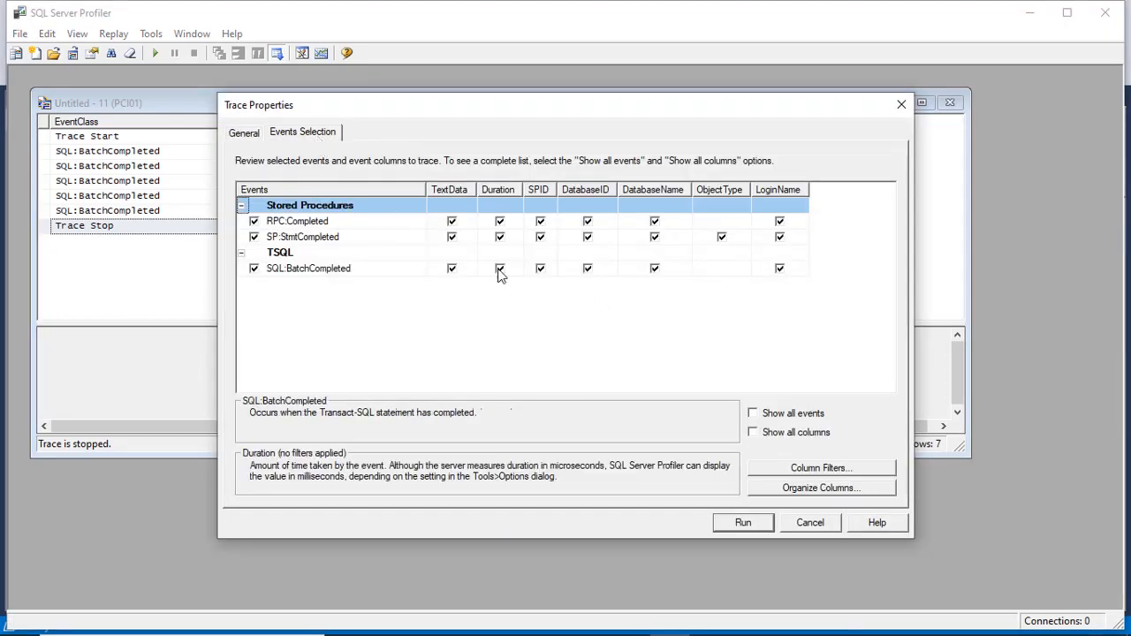
- Add a column filter so that Duration is greater than or equal to 2000, and run the trace
left_click(502, 190)
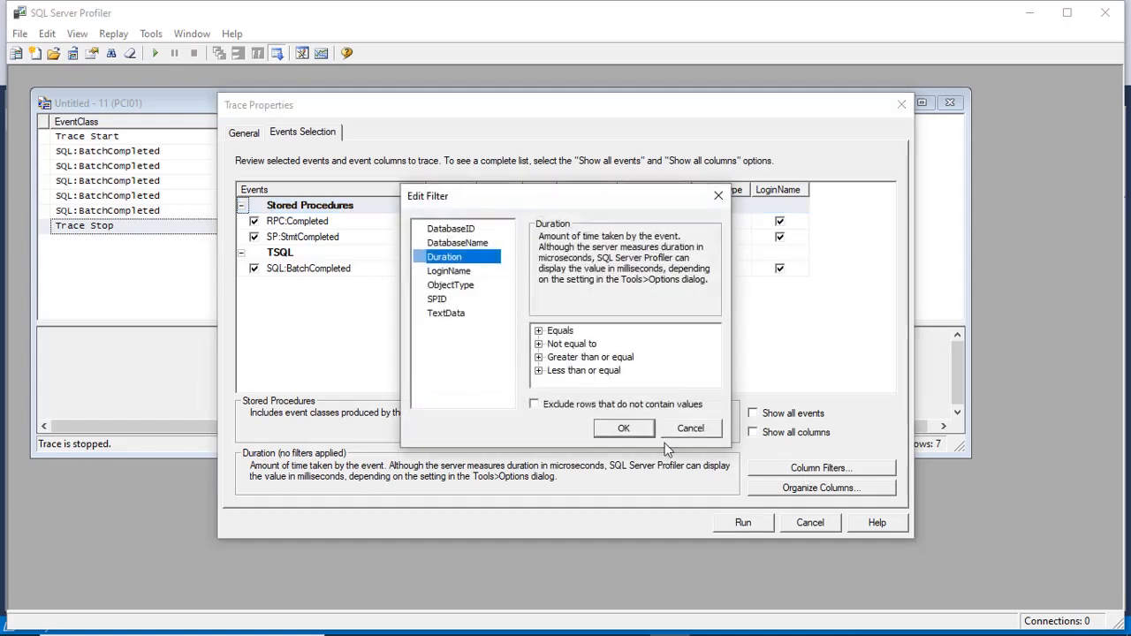
left_click(539, 357)
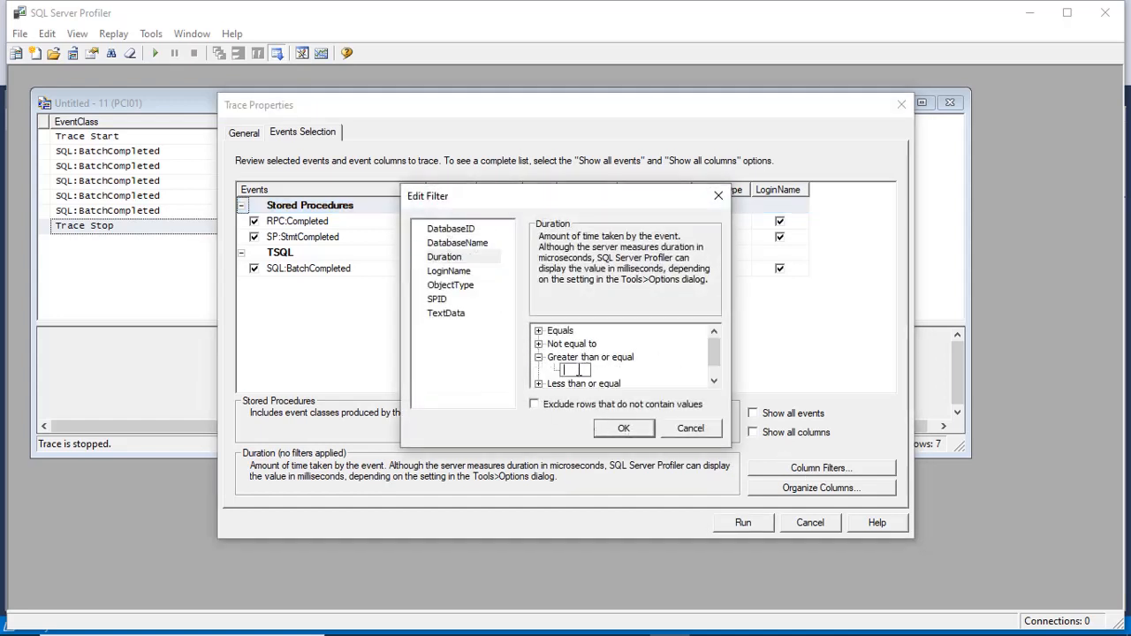
type("2000")
left_click(623, 427)
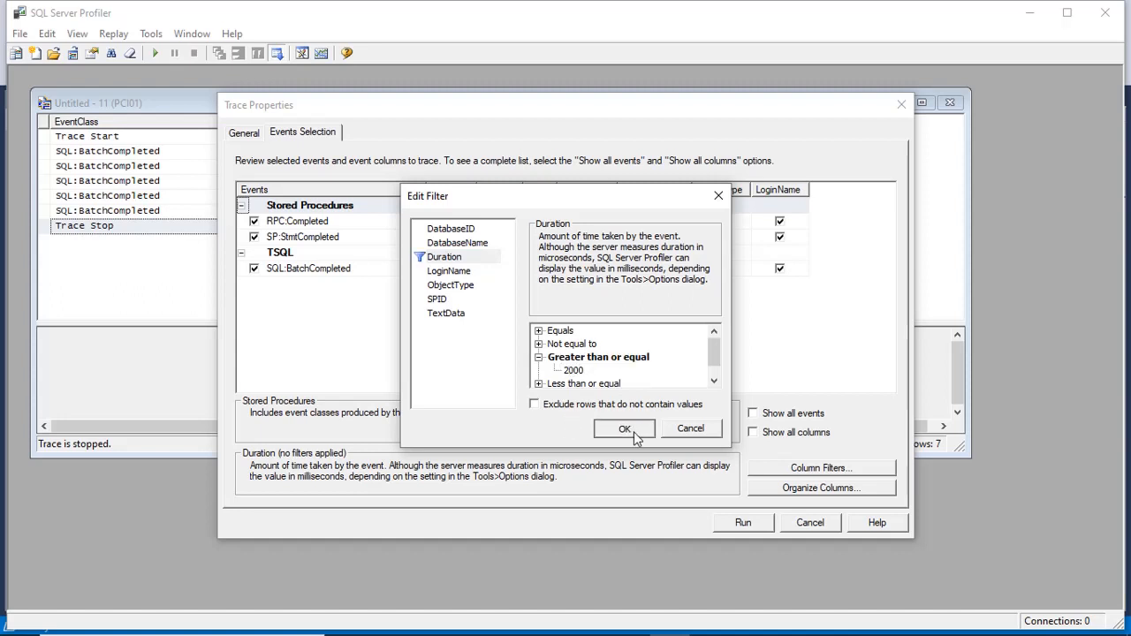
left_click(747, 528)
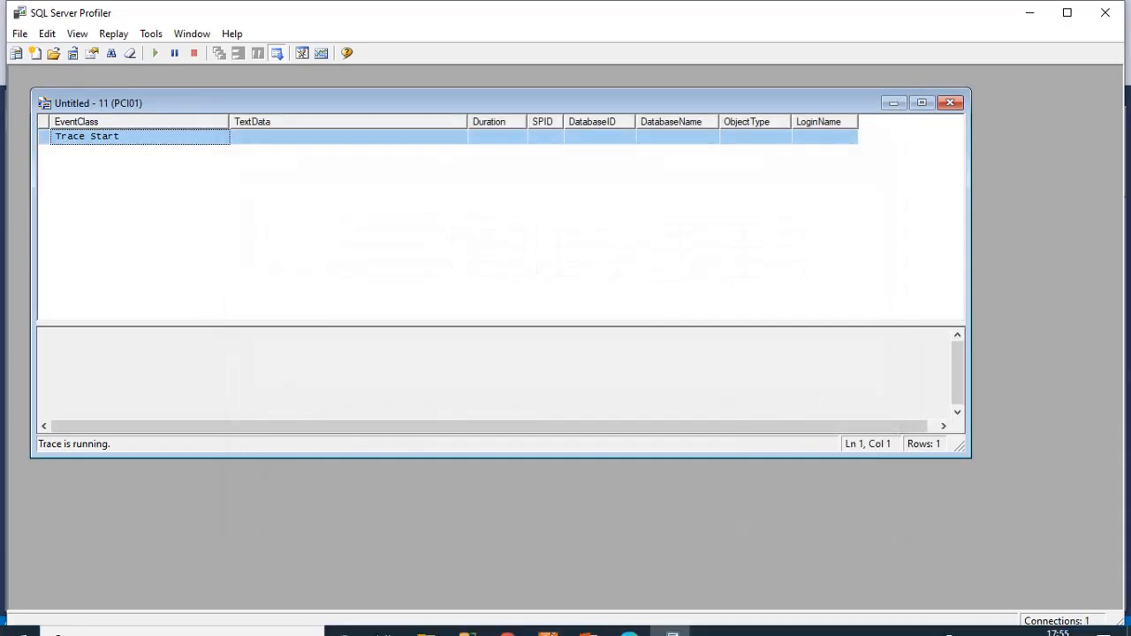
- Execute the three-query script again in SQL Server Management Studio, and inspect the event captured by the Duration filter in SQL Server Profiler
left_click(463, 621)
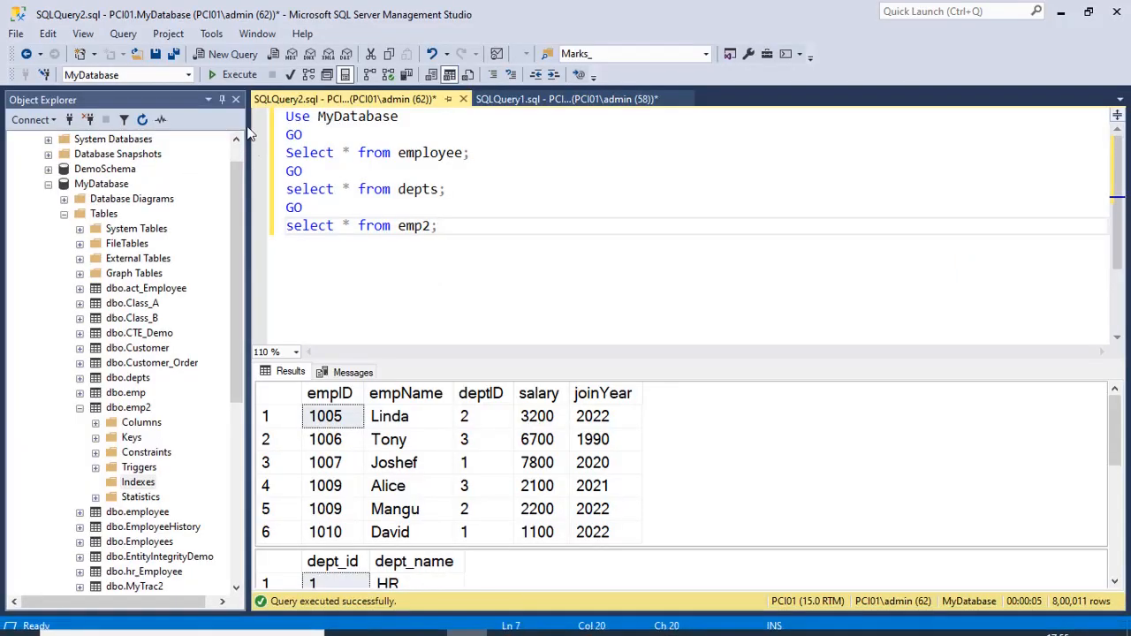
left_click(235, 78)
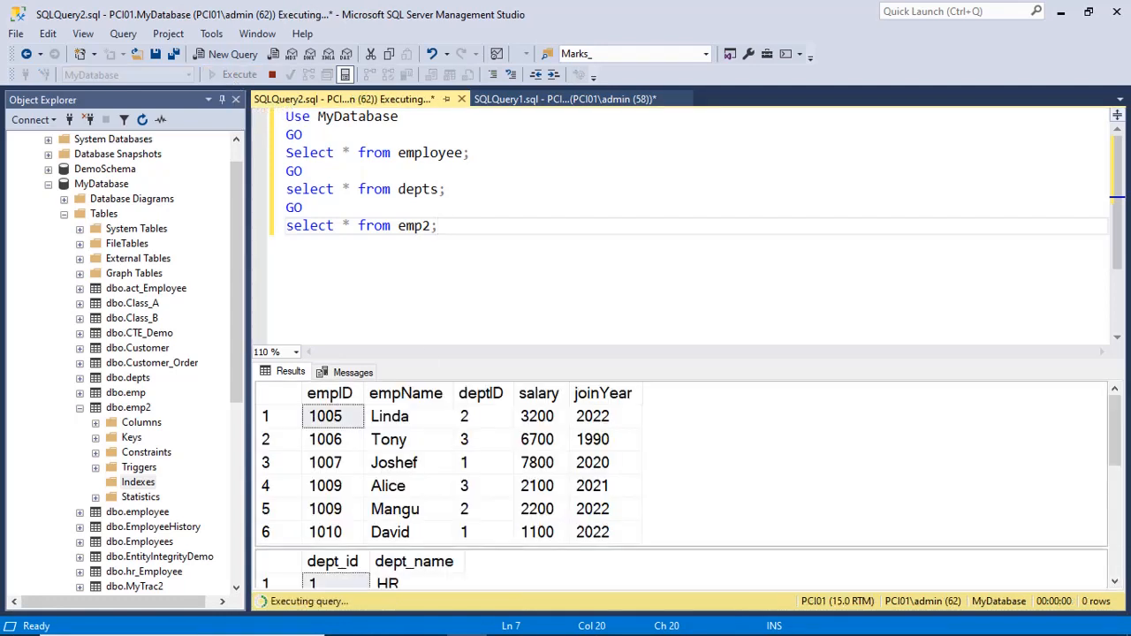
left_click(681, 627)
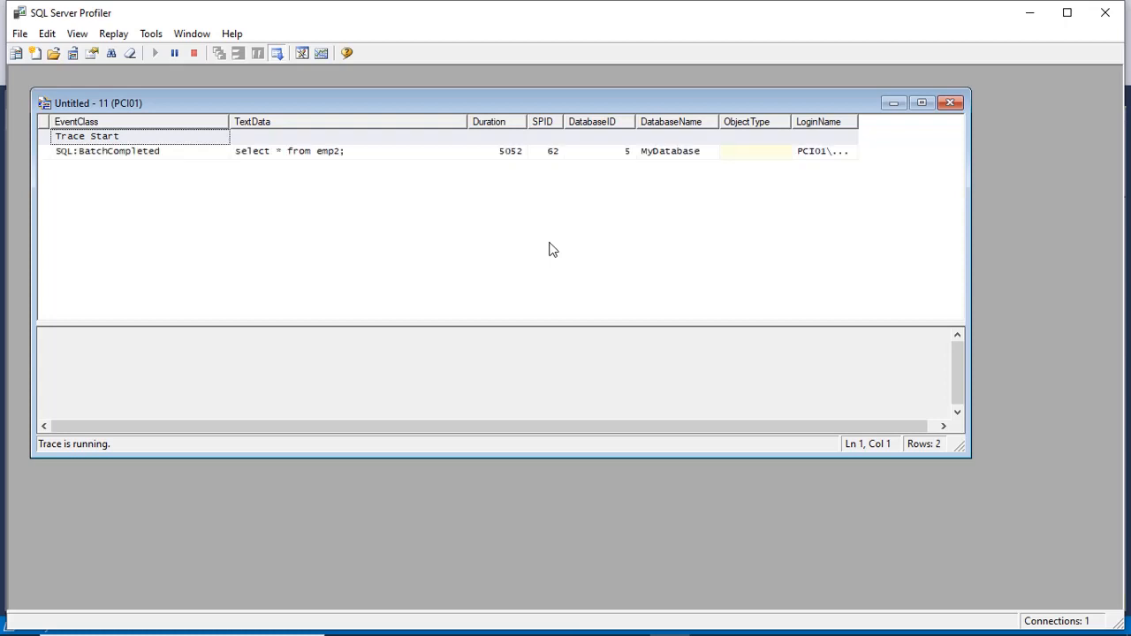
key("Down")
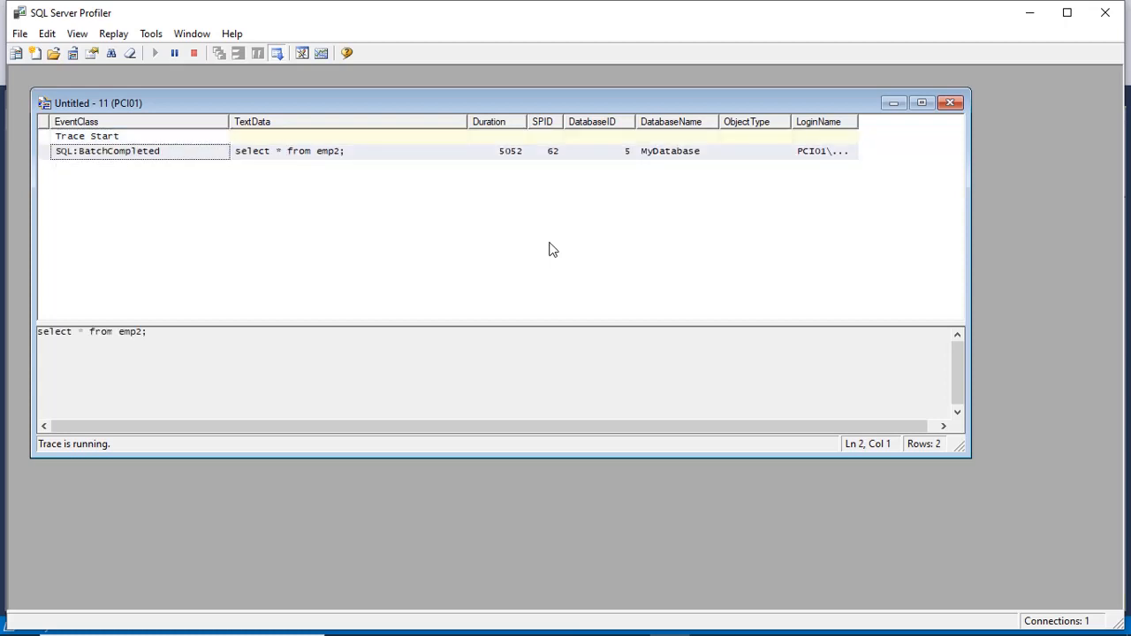